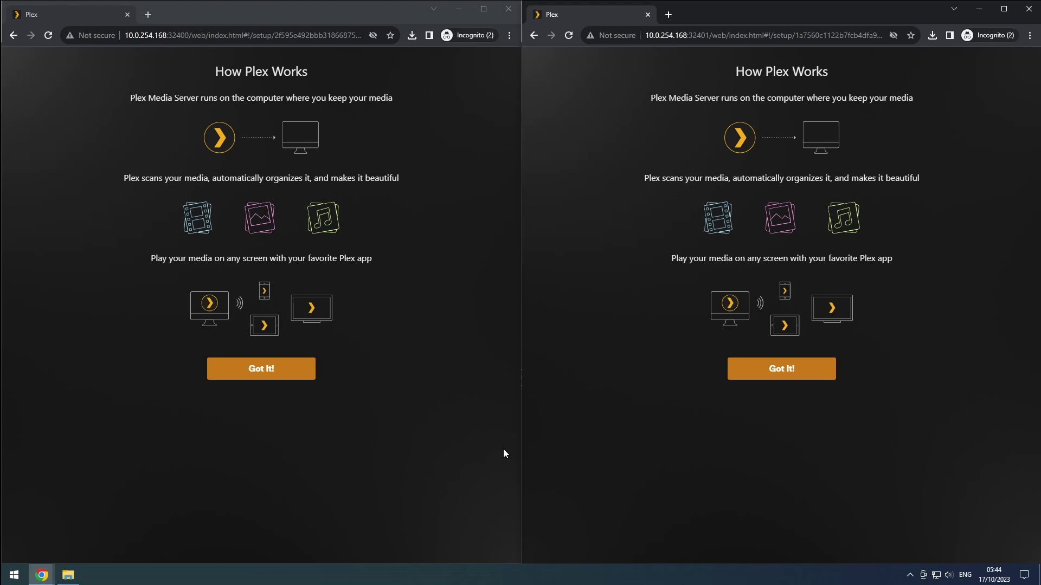
Acknowledge the How Plex Works introduction on both servers and dismiss the Plex Pass offer on the first one
{"action": "left_click", "coordinate": [272, 373]}
{"action": "left_click", "coordinate": [787, 374]}
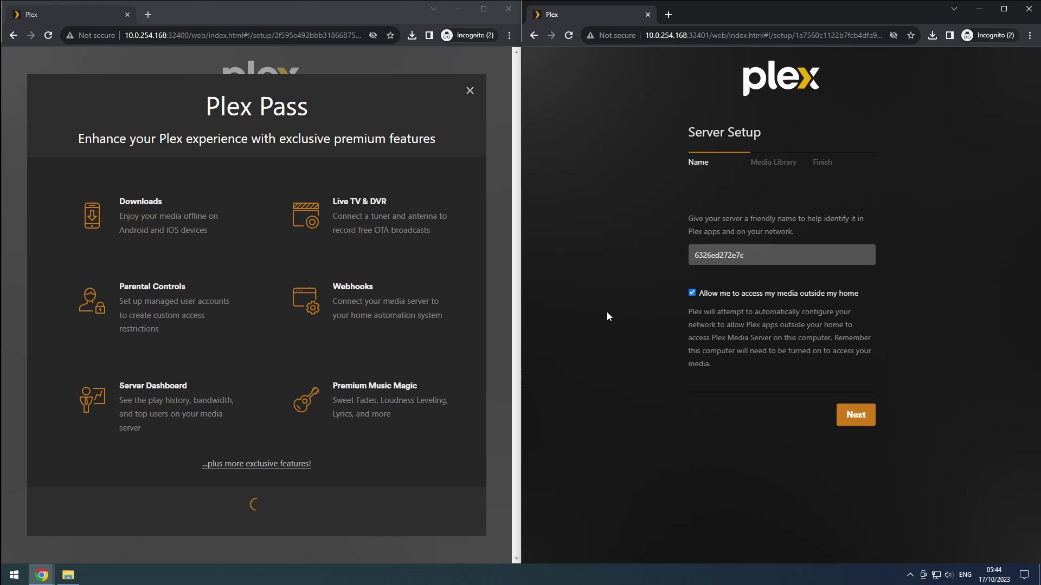
{"action": "left_click", "coordinate": [348, 120]}
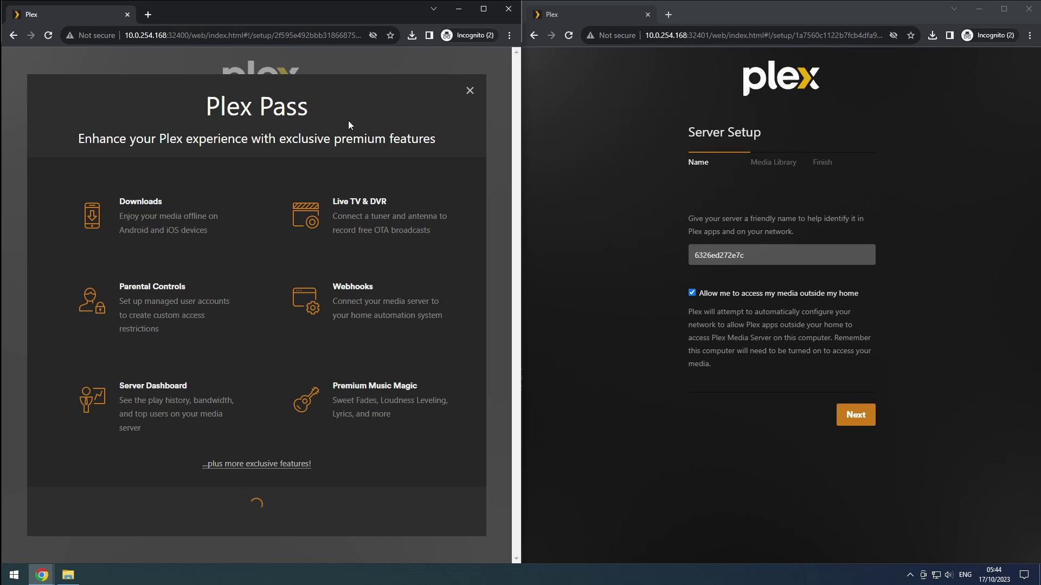
{"action": "left_click", "coordinate": [470, 93]}
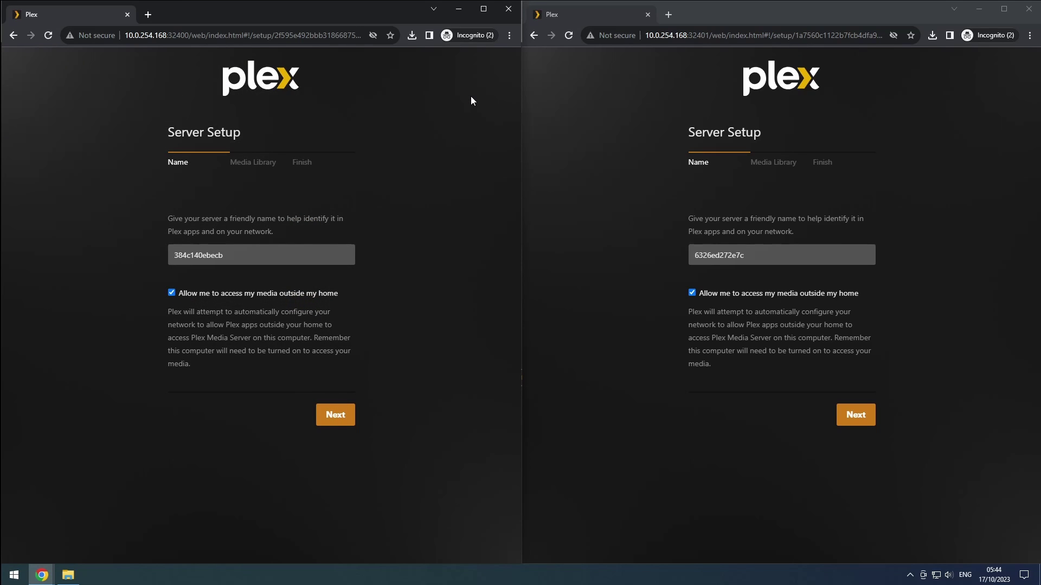
Name the server on port 32400 "free" and the server on port 32401 "premium"
{"action": "left_click", "coordinate": [311, 249]}
{"action": "double_click", "coordinate": [311, 250]}
{"action": "type", "text": "free"}
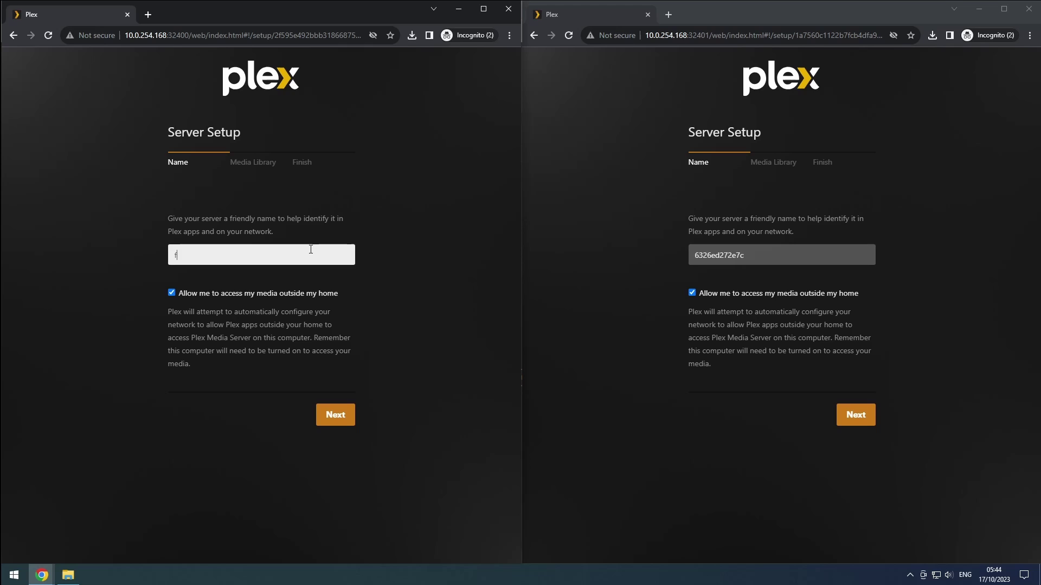
{"action": "double_click", "coordinate": [722, 252]}
{"action": "type", "text": "premium"}
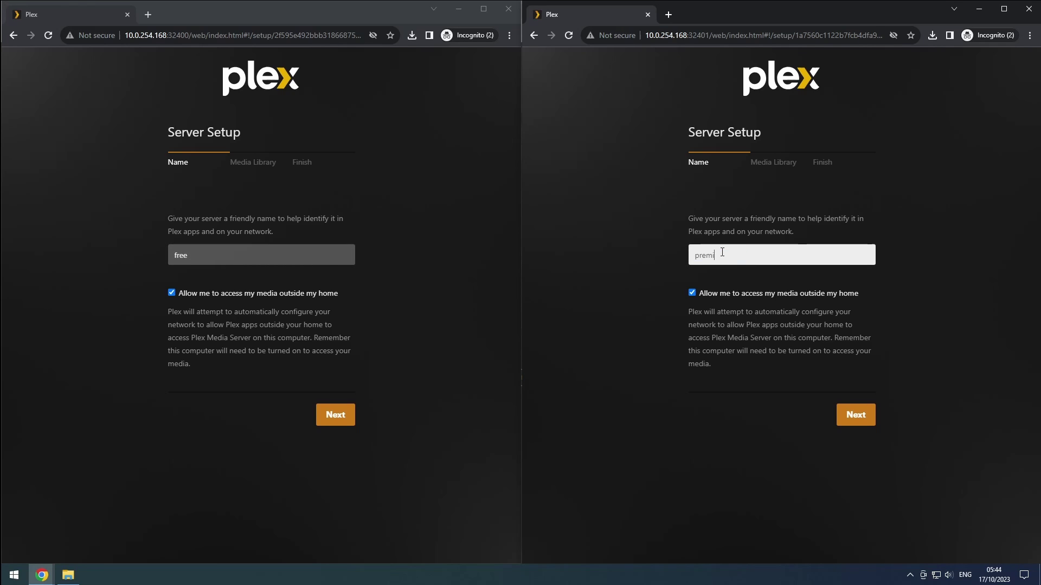
Complete the setup of both servers without adding a library, keeping the default pinned sources on the free server
{"action": "left_click", "coordinate": [853, 415]}
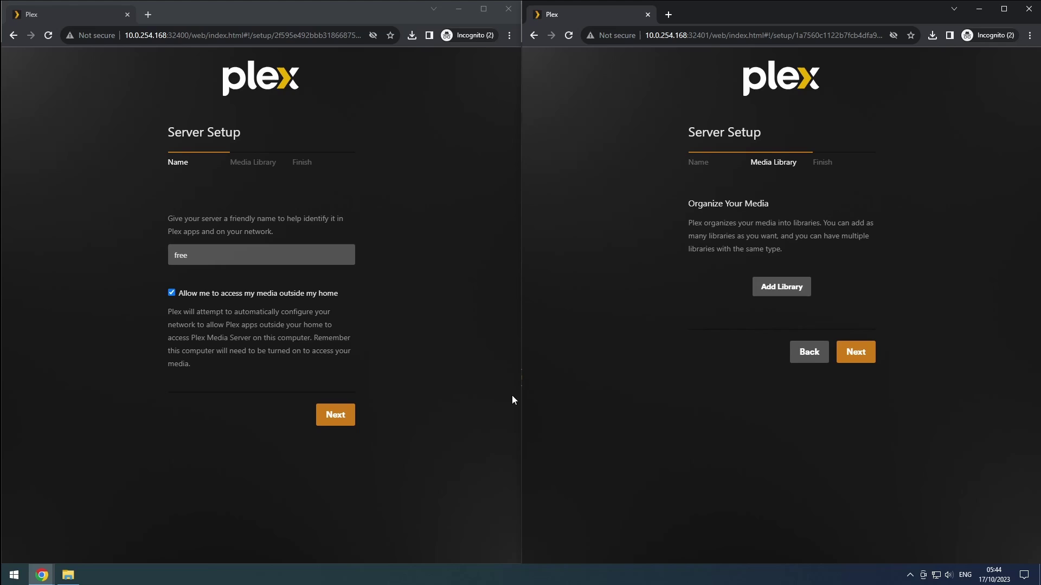
{"action": "left_click", "coordinate": [330, 416]}
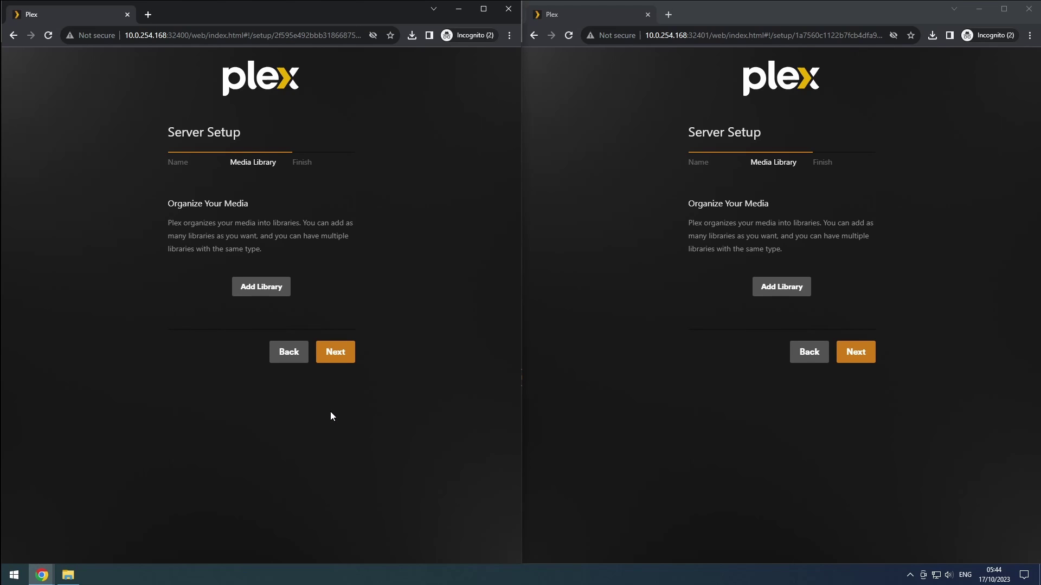
{"action": "left_click", "coordinate": [330, 358]}
{"action": "left_click", "coordinate": [857, 356]}
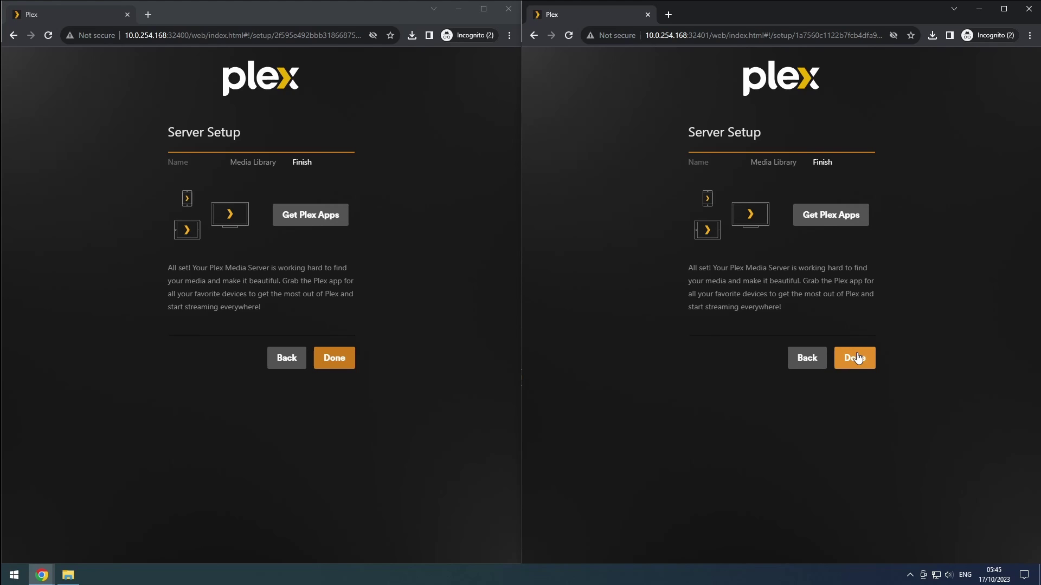
{"action": "left_click", "coordinate": [857, 358]}
{"action": "left_click", "coordinate": [341, 362]}
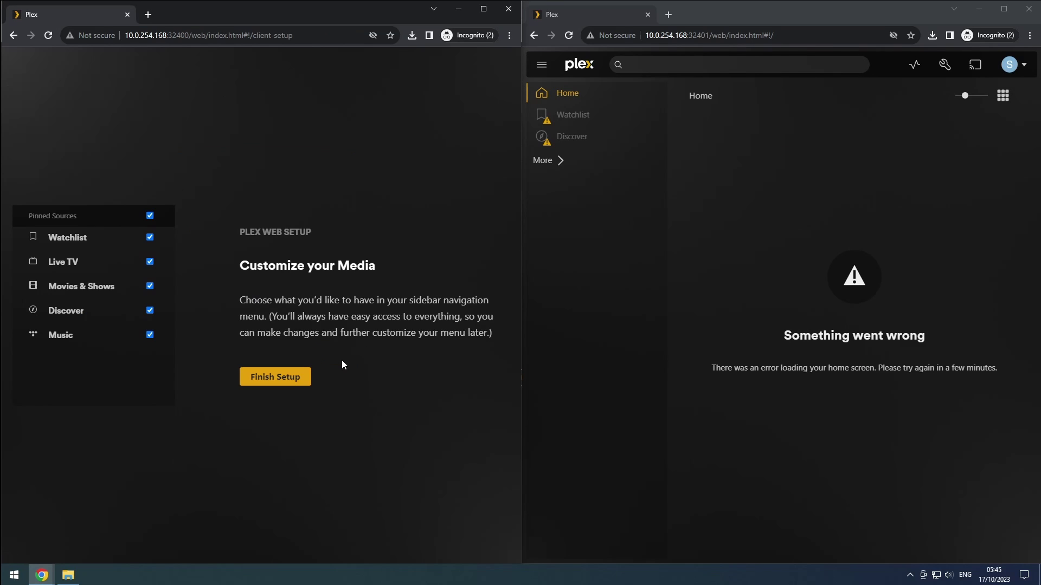
{"action": "left_click", "coordinate": [279, 378]}
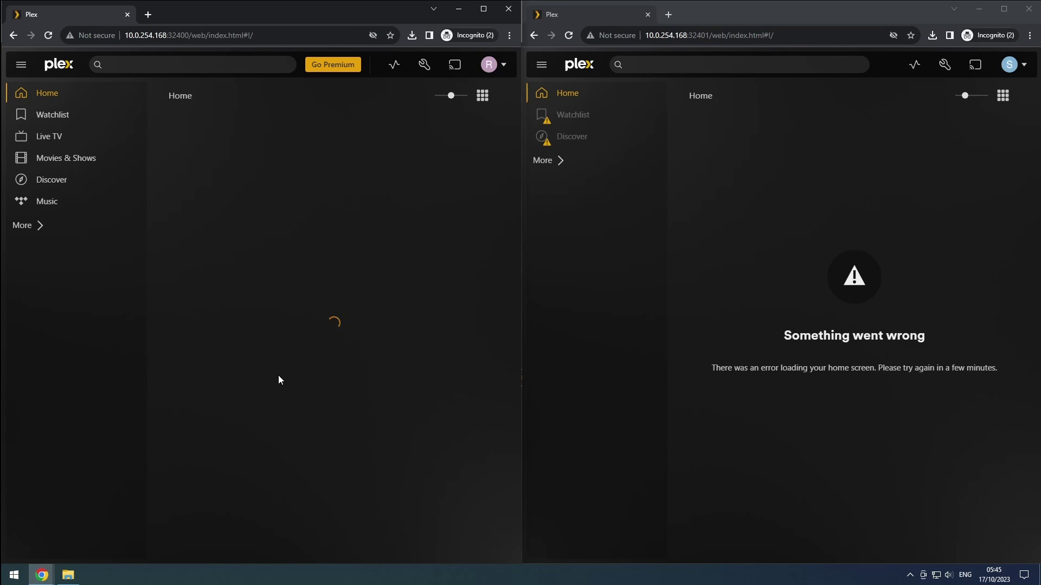
Open the Remote Access settings of both servers and check the free server's manually specified public port
{"action": "left_click", "coordinate": [424, 64]}
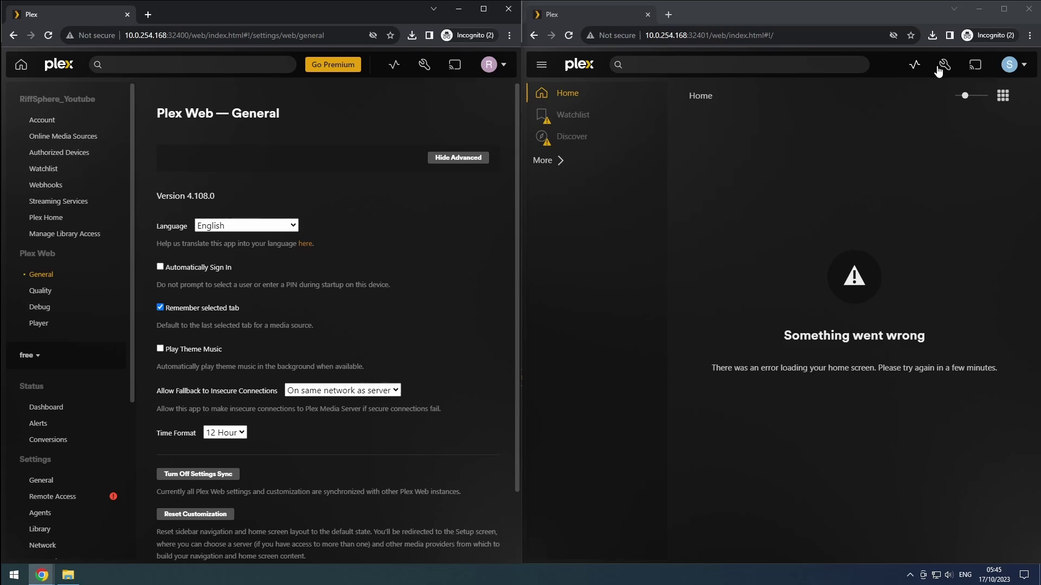
{"action": "left_click", "coordinate": [941, 66]}
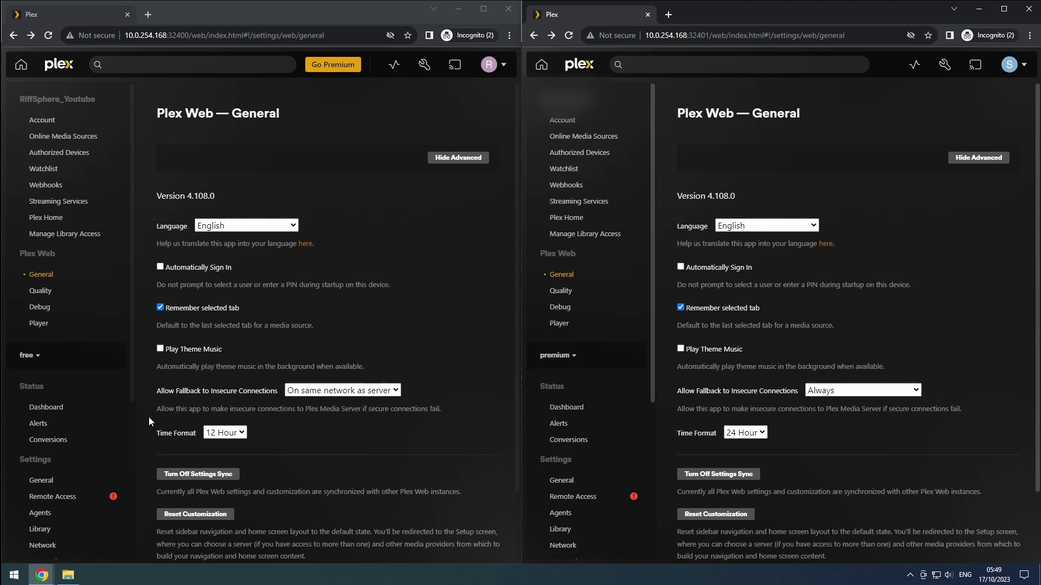
{"action": "left_click", "coordinate": [56, 497]}
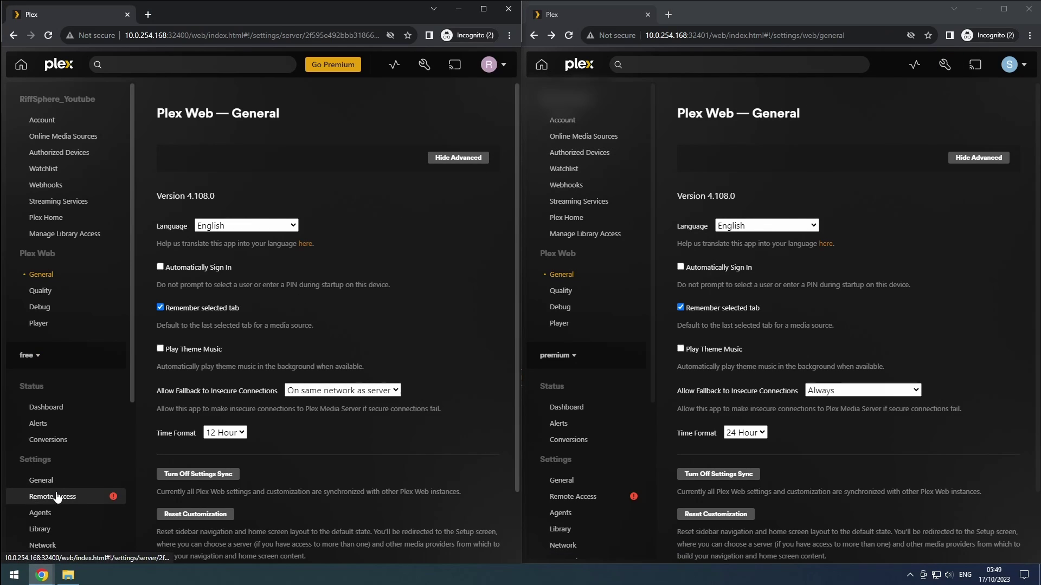
{"action": "left_click", "coordinate": [570, 497]}
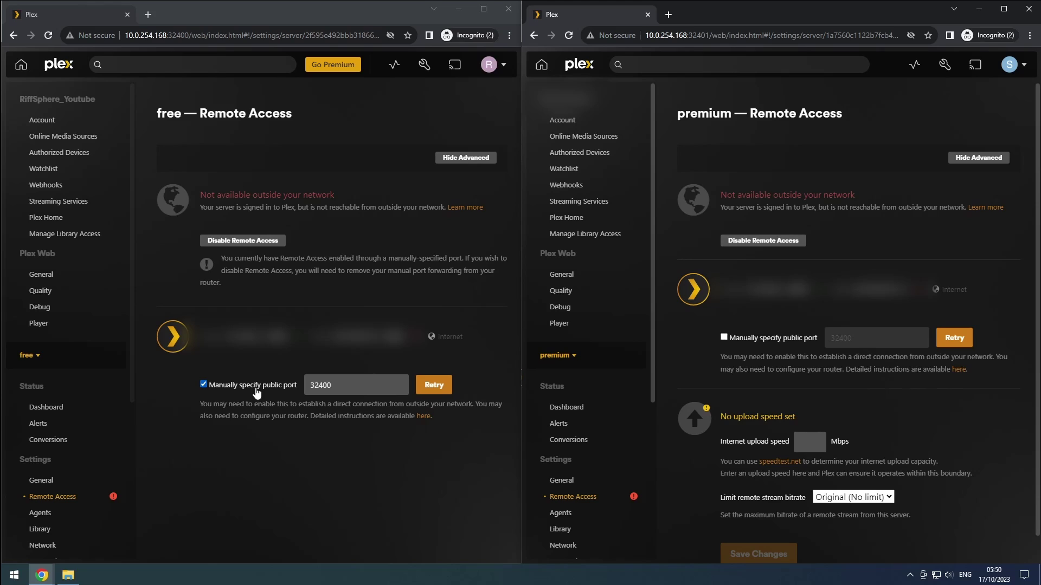
{"action": "left_click", "coordinate": [336, 387]}
{"action": "double_click", "coordinate": [341, 388]}
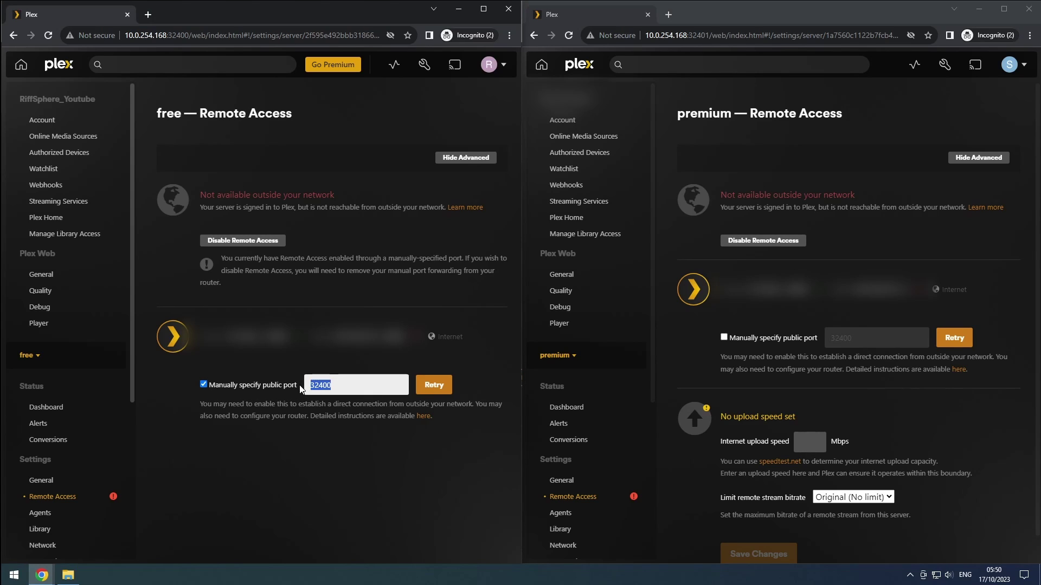
{"action": "left_click", "coordinate": [348, 383]}
Set the premium server's internet upload speed to 2 Mbps, limit remote streams to 1.5 Mbps (480p), and save the changes
{"action": "left_click", "coordinate": [809, 443]}
{"action": "type", "text": "2"}
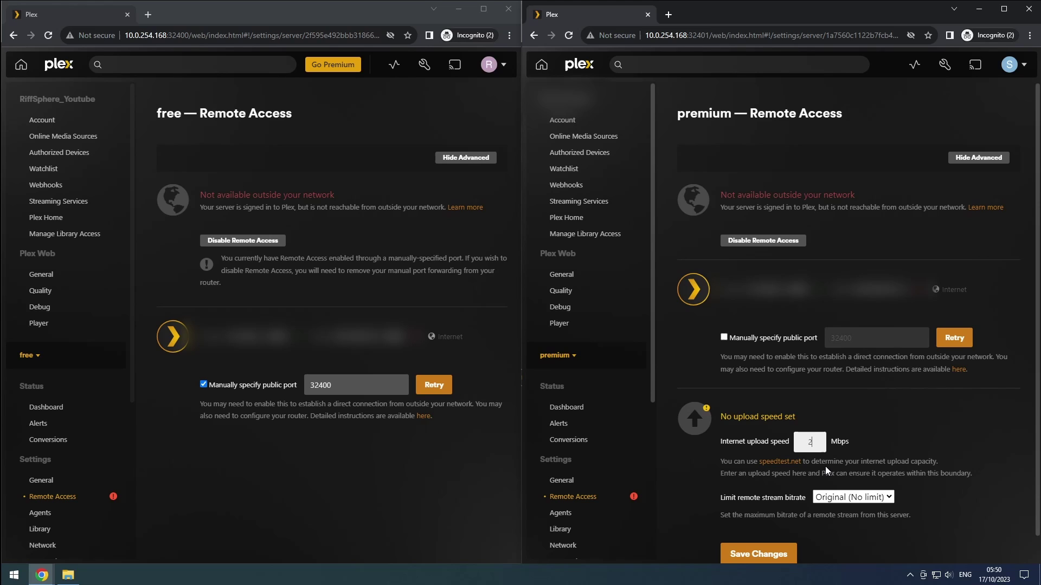
{"action": "left_click", "coordinate": [844, 498]}
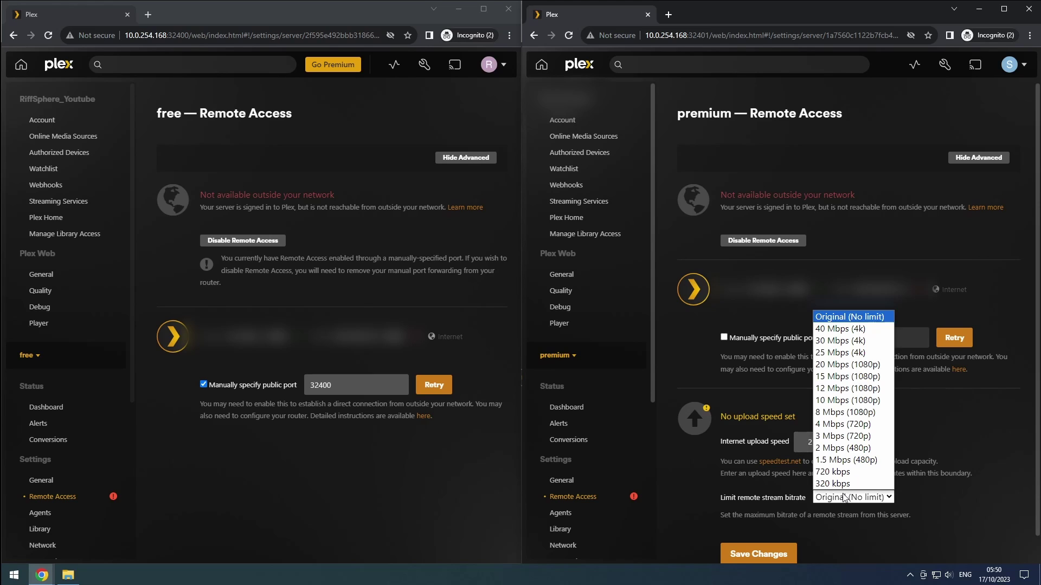
{"action": "left_click", "coordinate": [840, 461]}
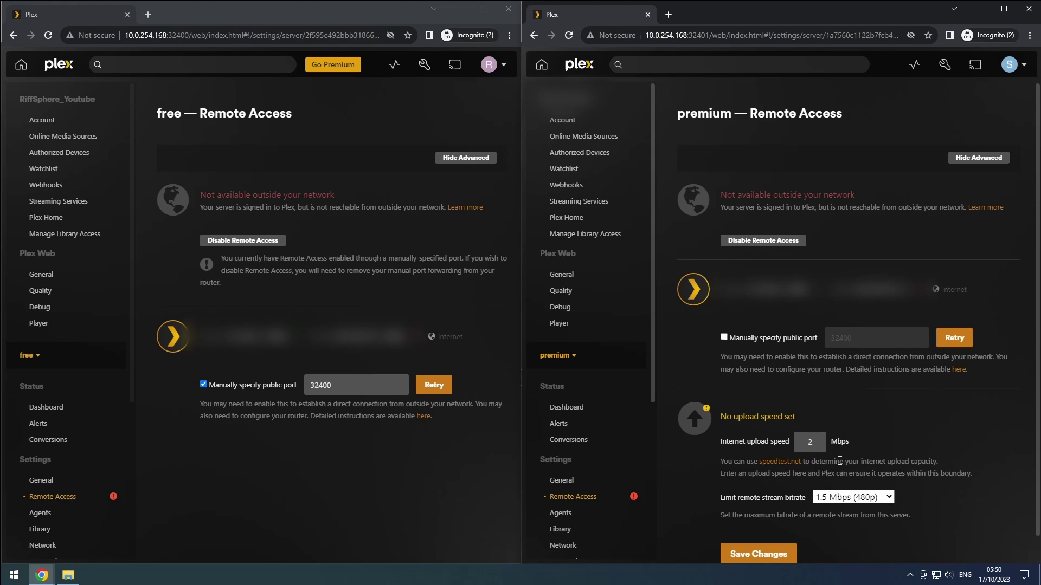
{"action": "left_click", "coordinate": [773, 548]}
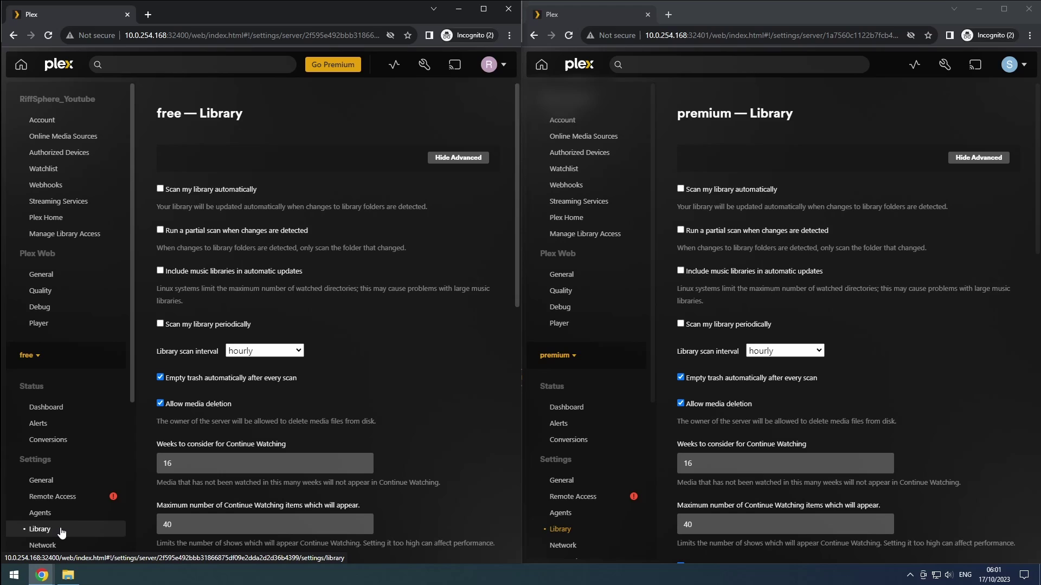
{"action": "left_click", "coordinate": [219, 187]}
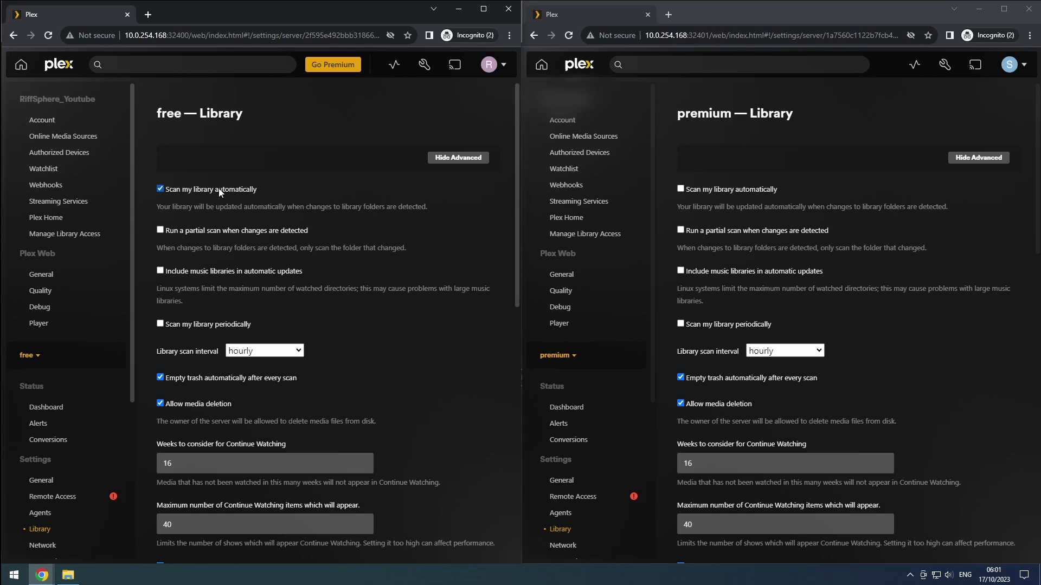
{"action": "left_click", "coordinate": [219, 188]}
{"action": "left_click_drag", "start_coordinate": [199, 229], "coordinate": [255, 236]}
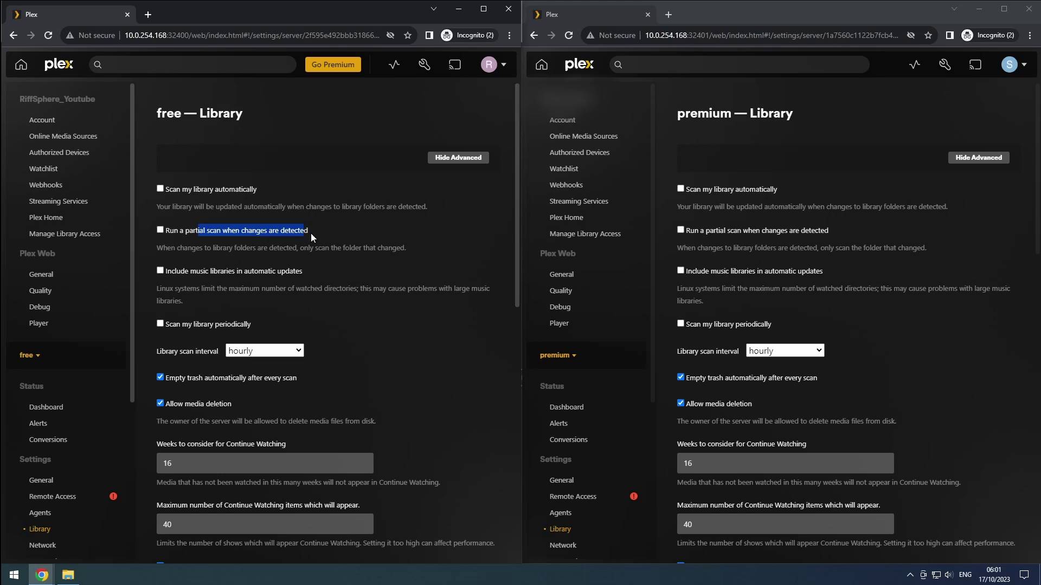
{"action": "left_click", "coordinate": [327, 233]}
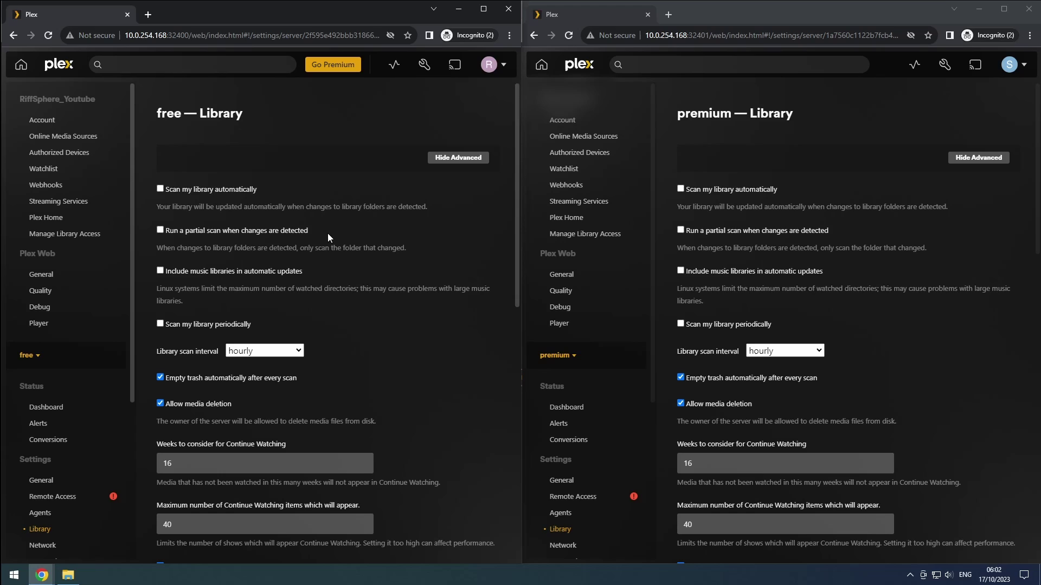
{"action": "left_click_drag", "start_coordinate": [205, 378], "coordinate": [227, 382]}
{"action": "left_click", "coordinate": [319, 377]}
Turn off automatic trash emptying after every scan and disallow media deletion in the Library settings of both servers
{"action": "left_click", "coordinate": [158, 379]}
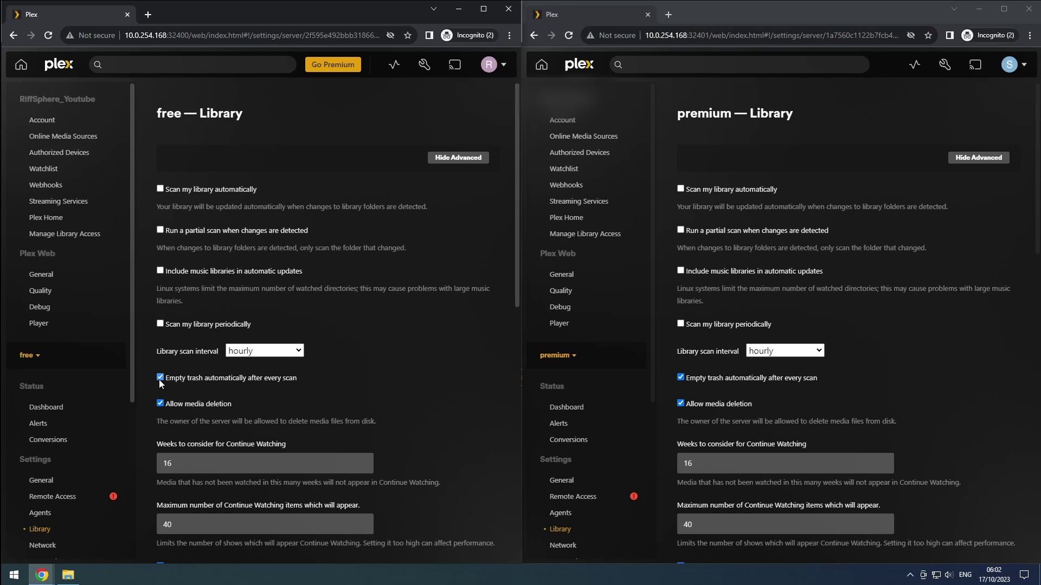
{"action": "left_click", "coordinate": [681, 378]}
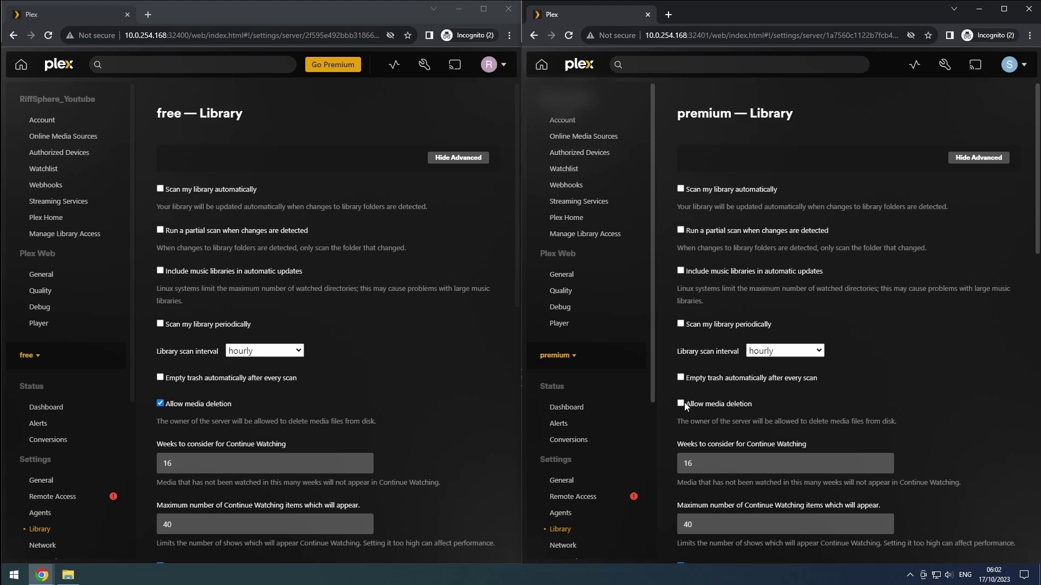
{"action": "left_click", "coordinate": [160, 403]}
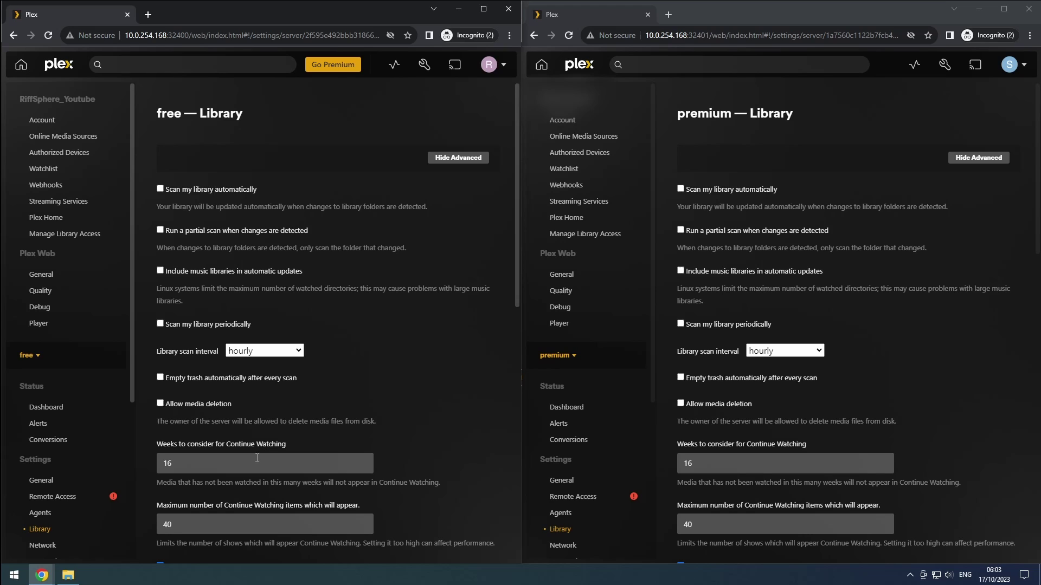
Enable running scanner tasks at a lower priority in the Library settings of both servers
{"action": "left_click", "coordinate": [257, 458]}
{"action": "left_click", "coordinate": [229, 525]}
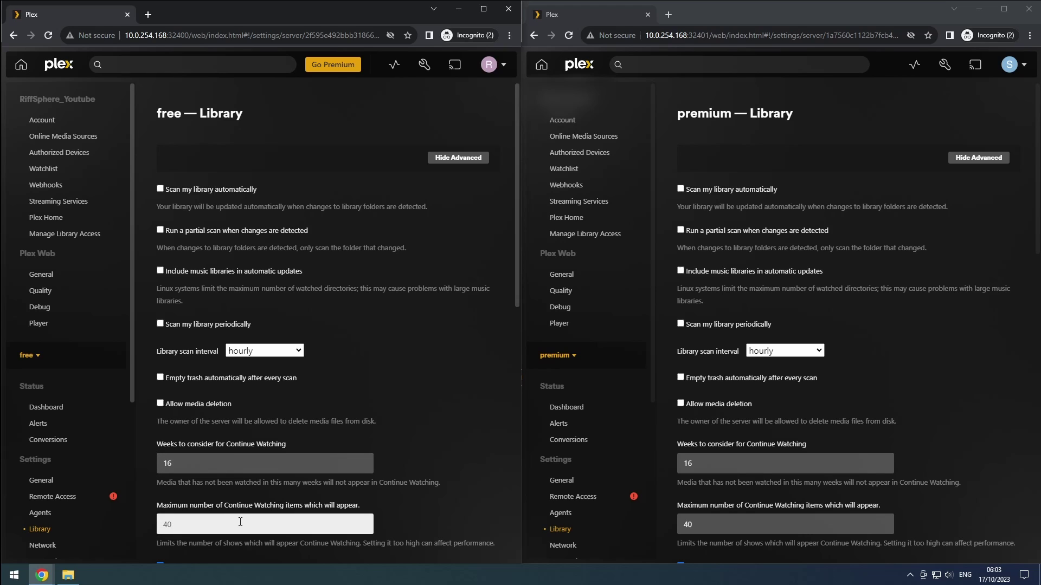
{"action": "scroll", "coordinate": [456, 484], "scroll_direction": "down", "scroll_amount": 5}
{"action": "scroll", "coordinate": [812, 452], "scroll_direction": "down", "scroll_amount": 4}
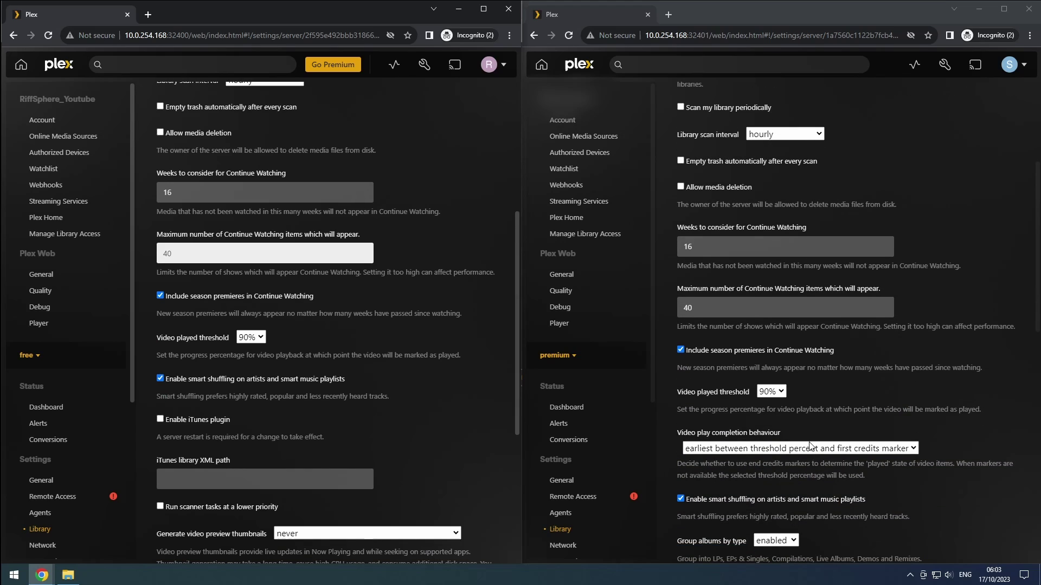
{"action": "scroll", "coordinate": [812, 456], "scroll_direction": "down", "scroll_amount": 1}
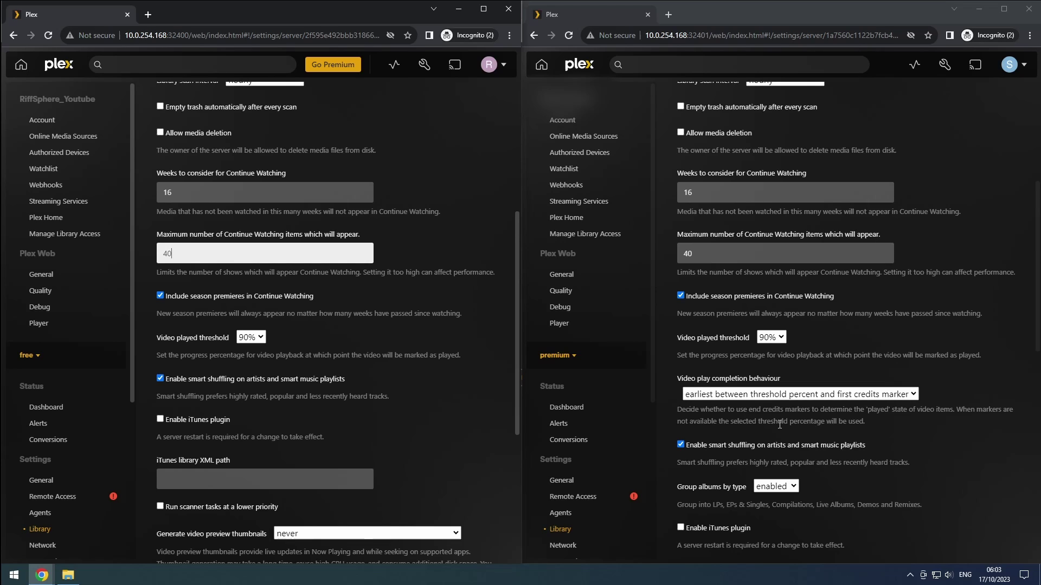
{"action": "scroll", "coordinate": [756, 423], "scroll_direction": "down", "scroll_amount": 2}
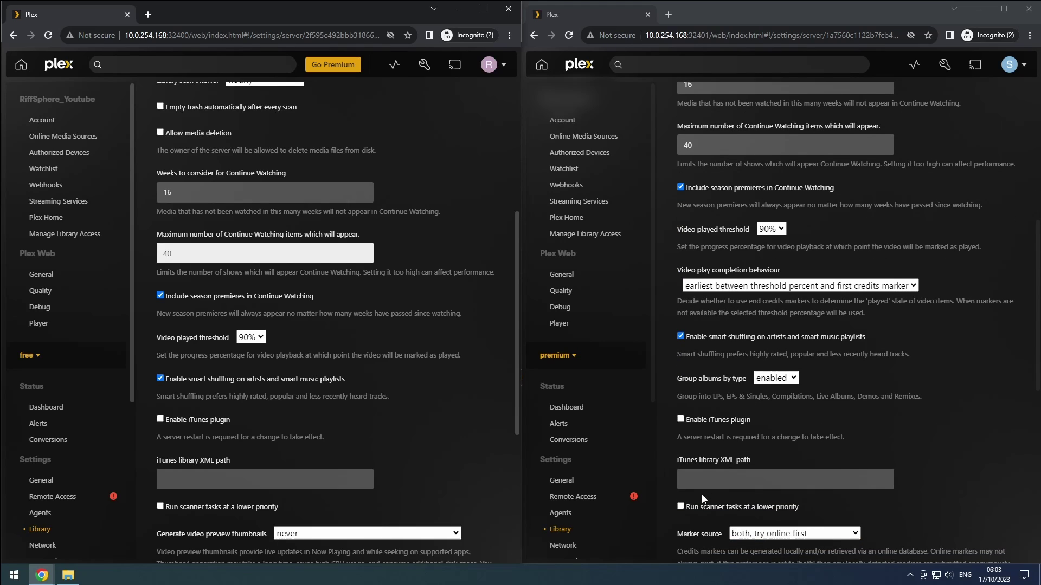
{"action": "left_click", "coordinate": [688, 507]}
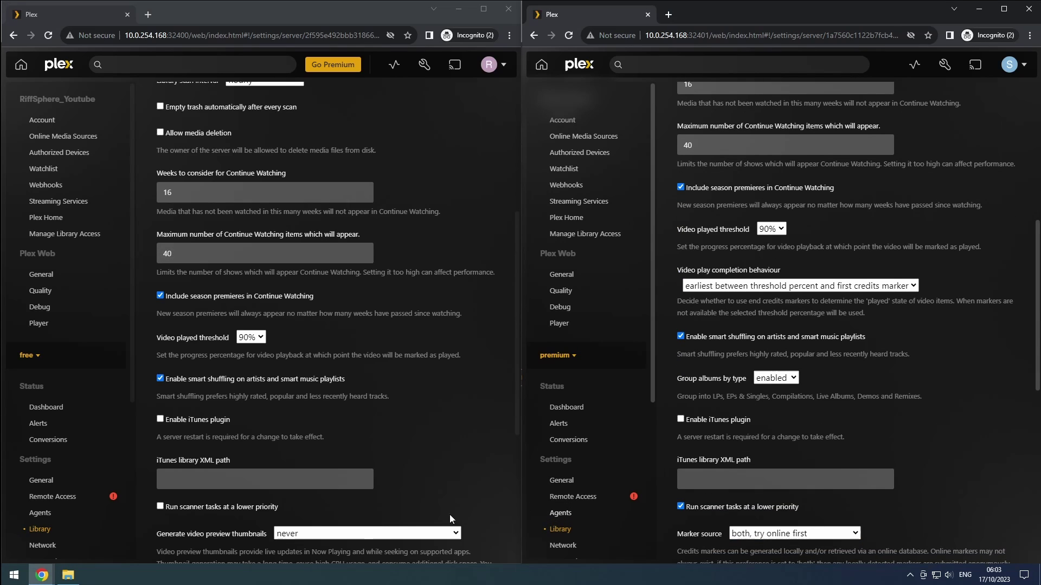
{"action": "left_click", "coordinate": [239, 506]}
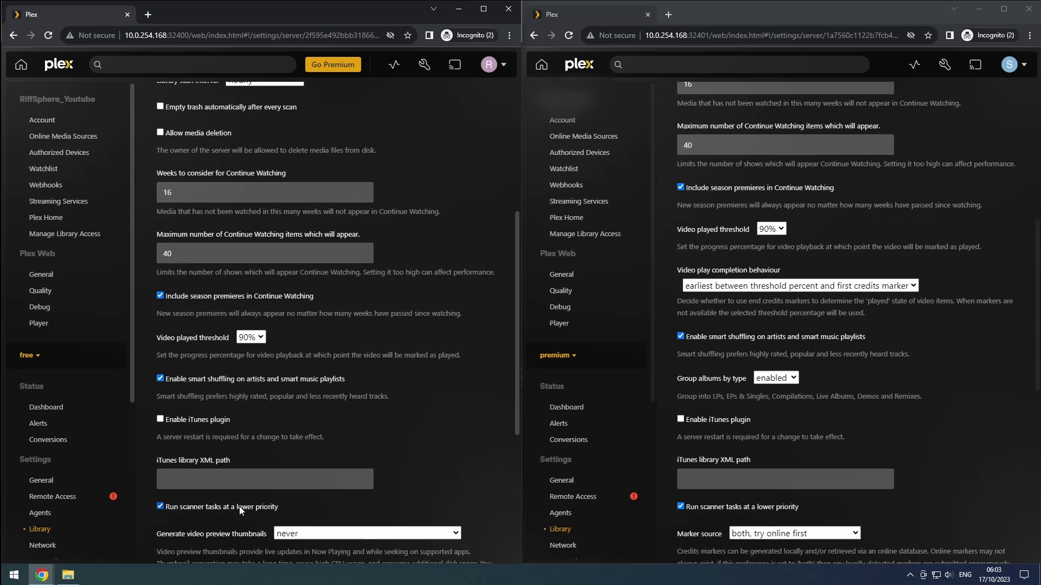
Review the premium server's marker source options in the Library settings, keeping "both, try online first"
{"action": "scroll", "coordinate": [400, 440], "scroll_direction": "down", "scroll_amount": 5}
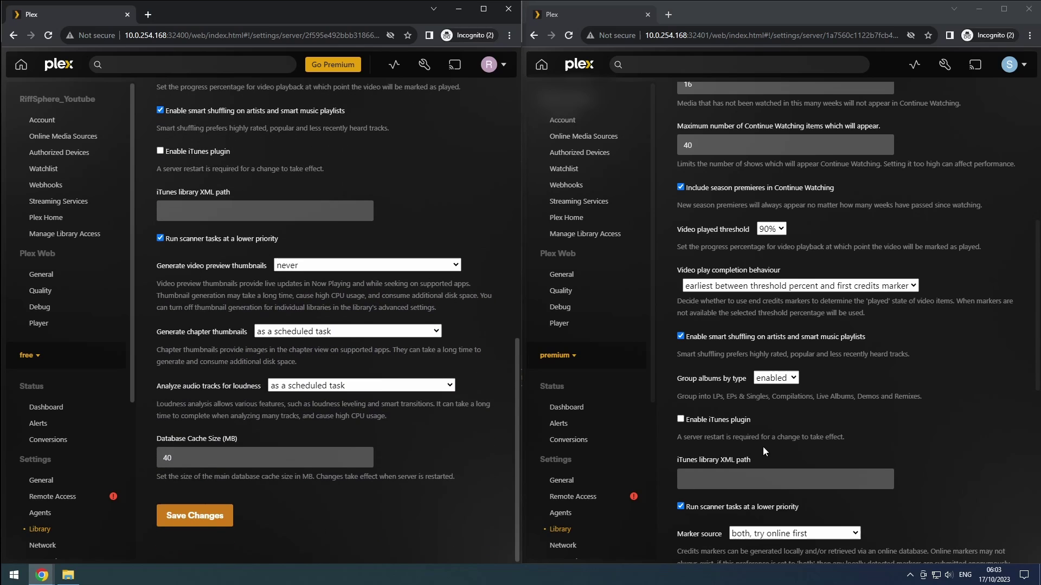
{"action": "scroll", "coordinate": [808, 431], "scroll_direction": "down", "scroll_amount": 4}
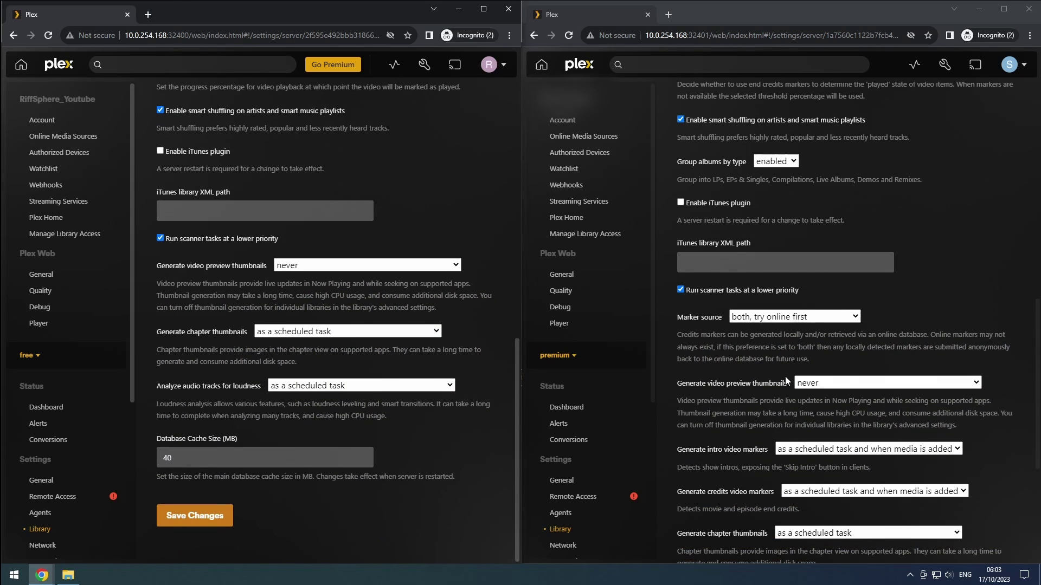
{"action": "scroll", "coordinate": [785, 376], "scroll_direction": "down", "scroll_amount": 1}
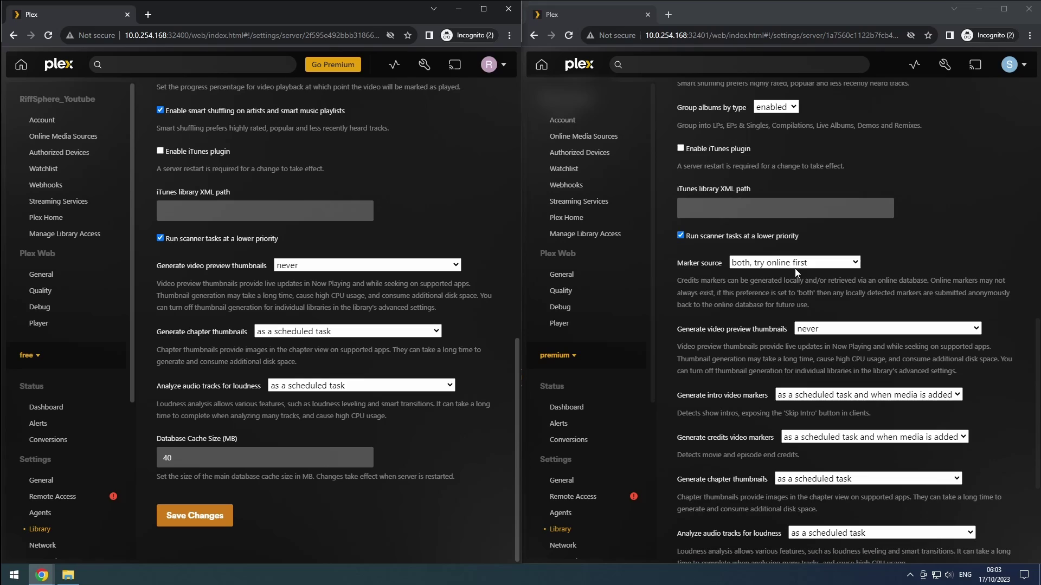
{"action": "left_click", "coordinate": [763, 266]}
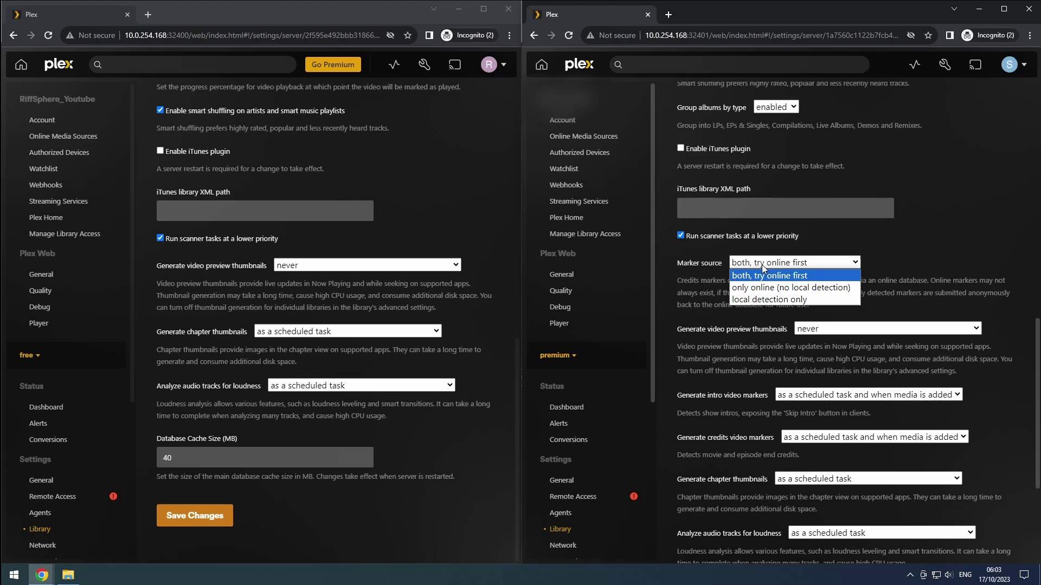
{"action": "left_click", "coordinate": [805, 276]}
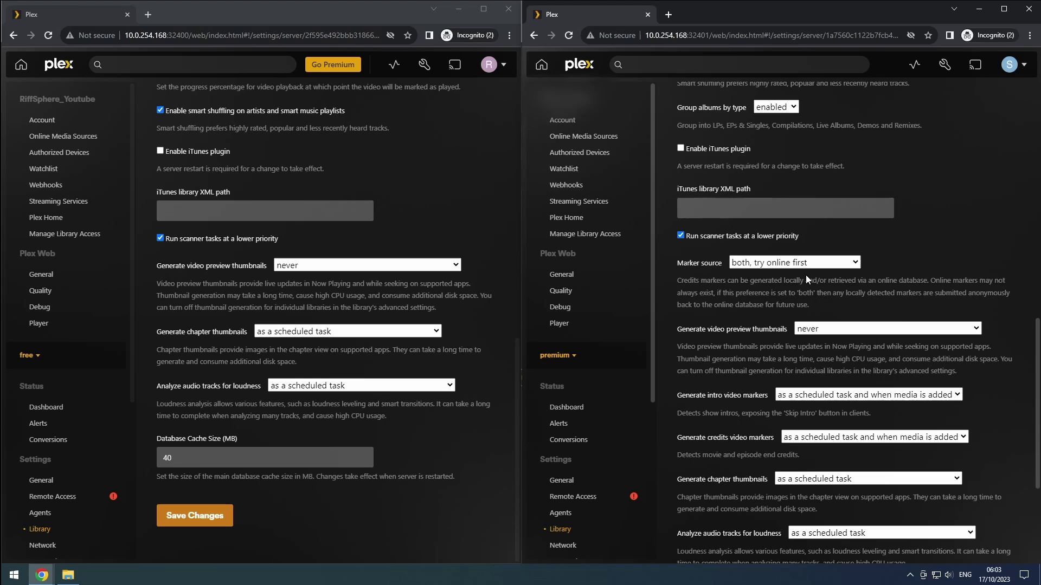
{"action": "left_click", "coordinate": [814, 264]}
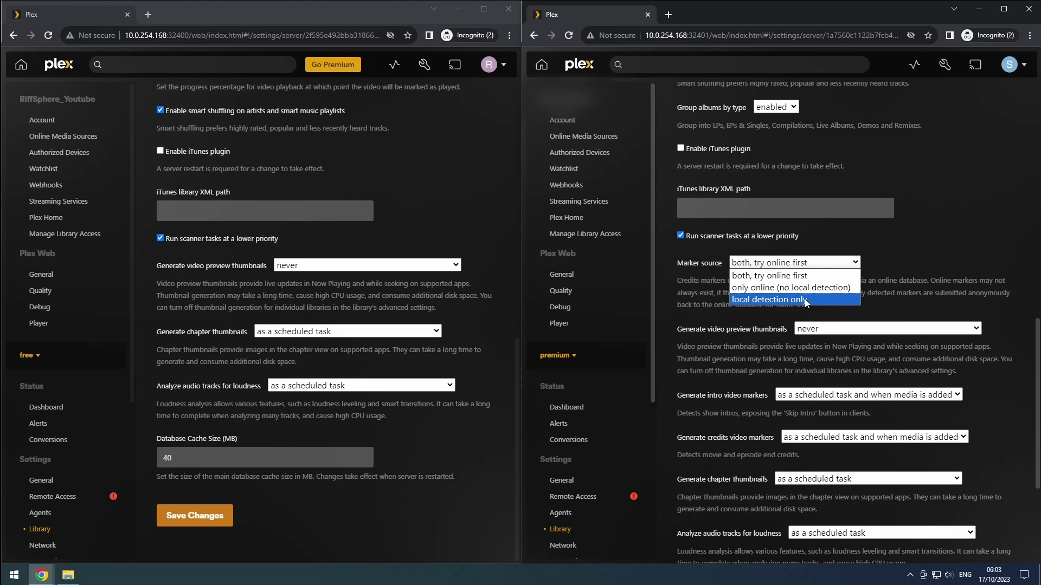
{"action": "left_click", "coordinate": [799, 277]}
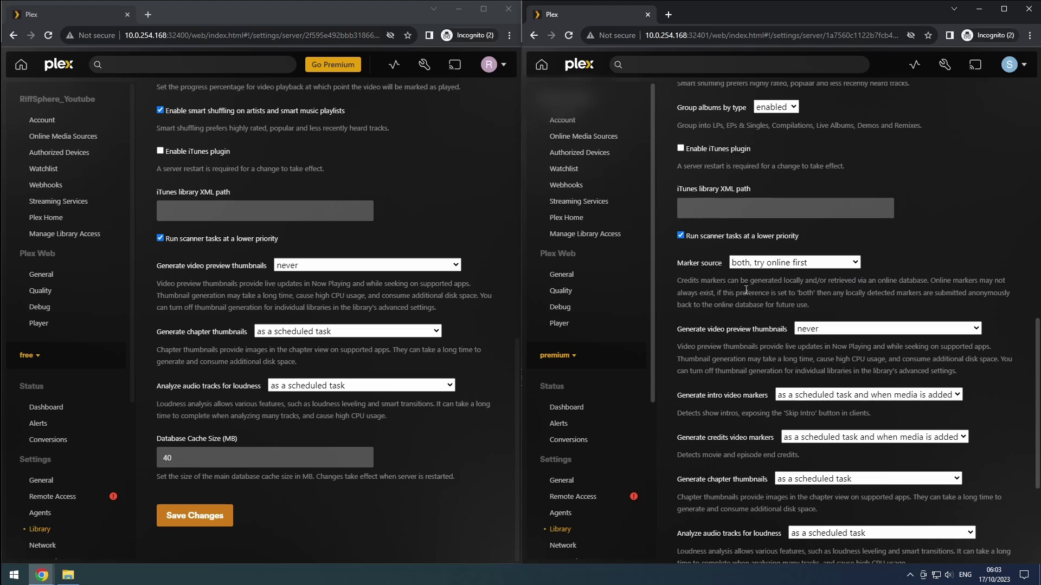
Check the free server's video preview thumbnail options and the premium server's credits video marker options without changing them
{"action": "left_click", "coordinate": [403, 265]}
{"action": "left_click", "coordinate": [405, 266]}
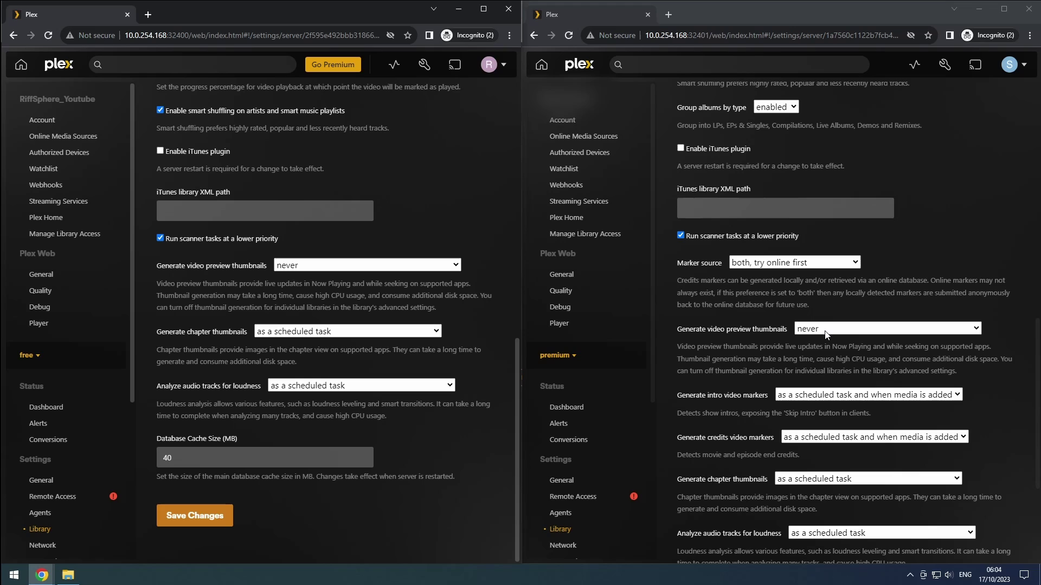
{"action": "scroll", "coordinate": [727, 321], "scroll_direction": "down", "scroll_amount": 3}
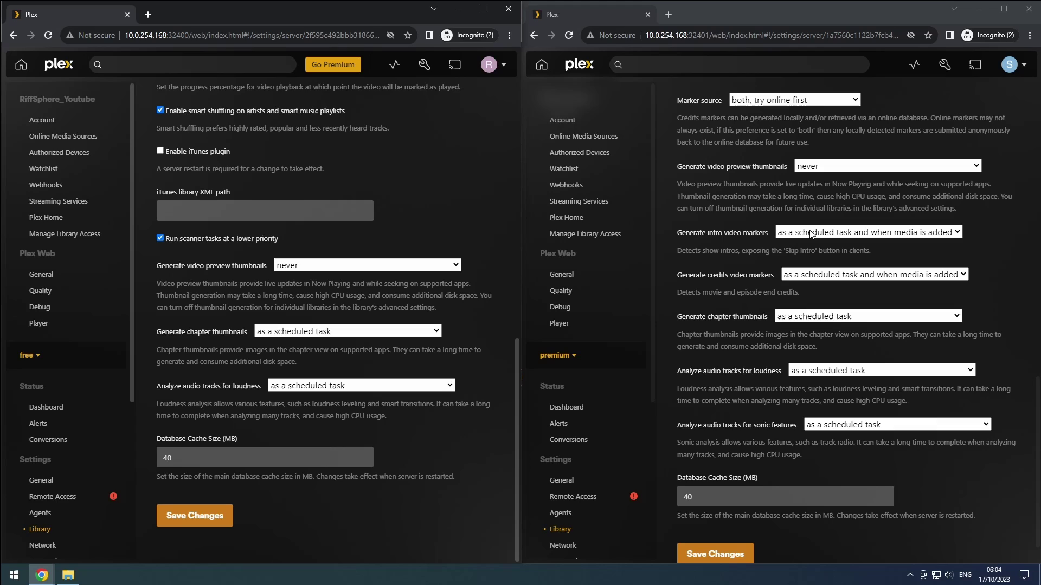
{"action": "left_click", "coordinate": [818, 275]}
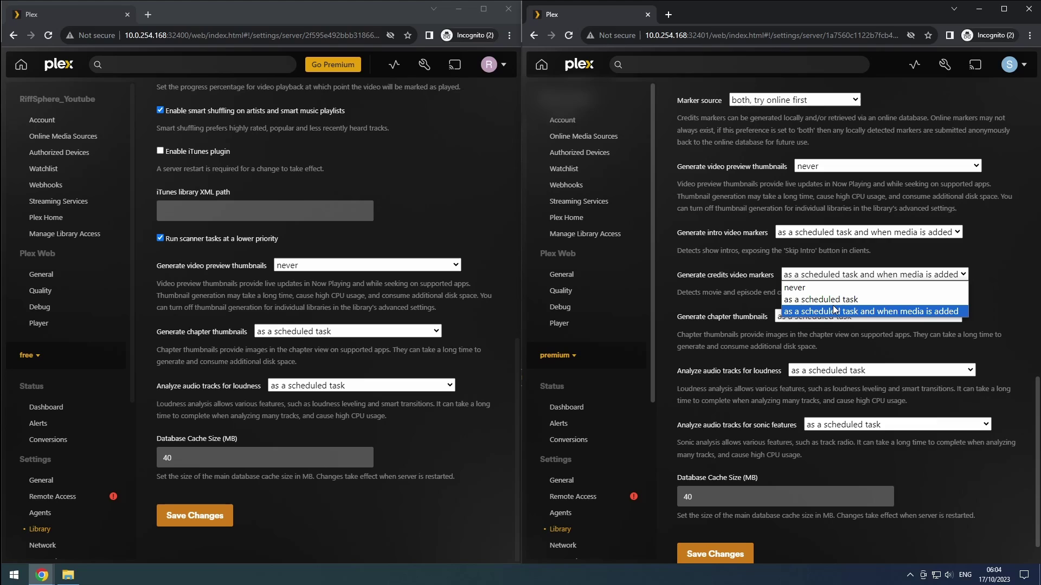
{"action": "left_click", "coordinate": [726, 274]}
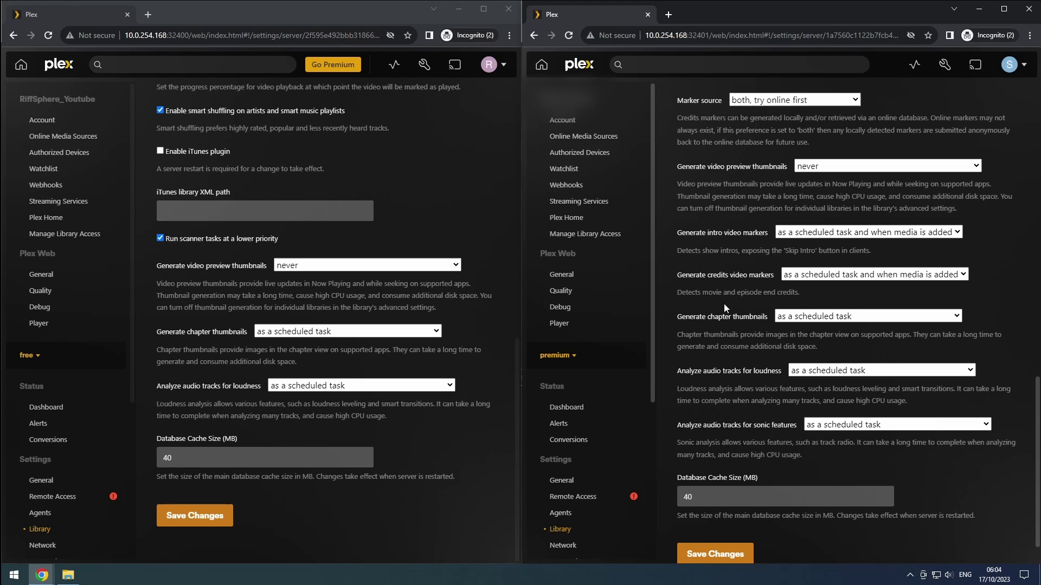
Set the premium server's chapter thumbnail generation, audio loudness analysis and sonic feature analysis to never
{"action": "left_click", "coordinate": [792, 319]}
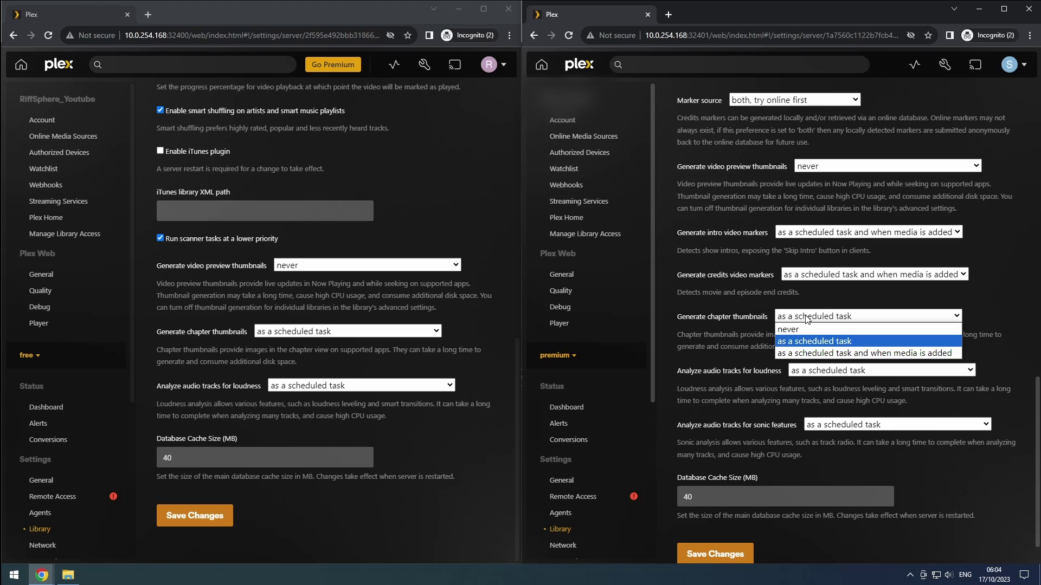
{"action": "left_click", "coordinate": [796, 331]}
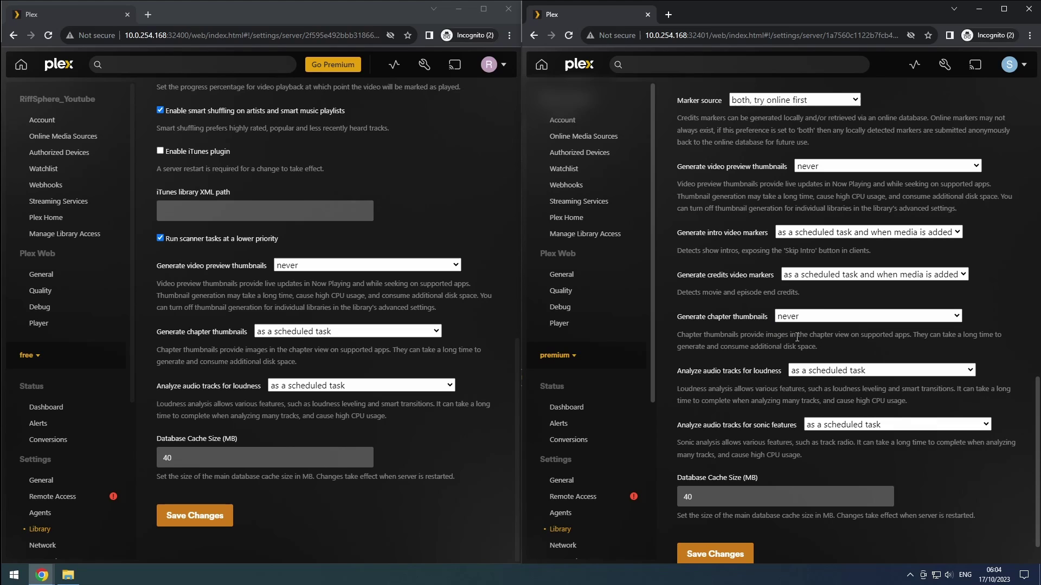
{"action": "left_click", "coordinate": [815, 373]}
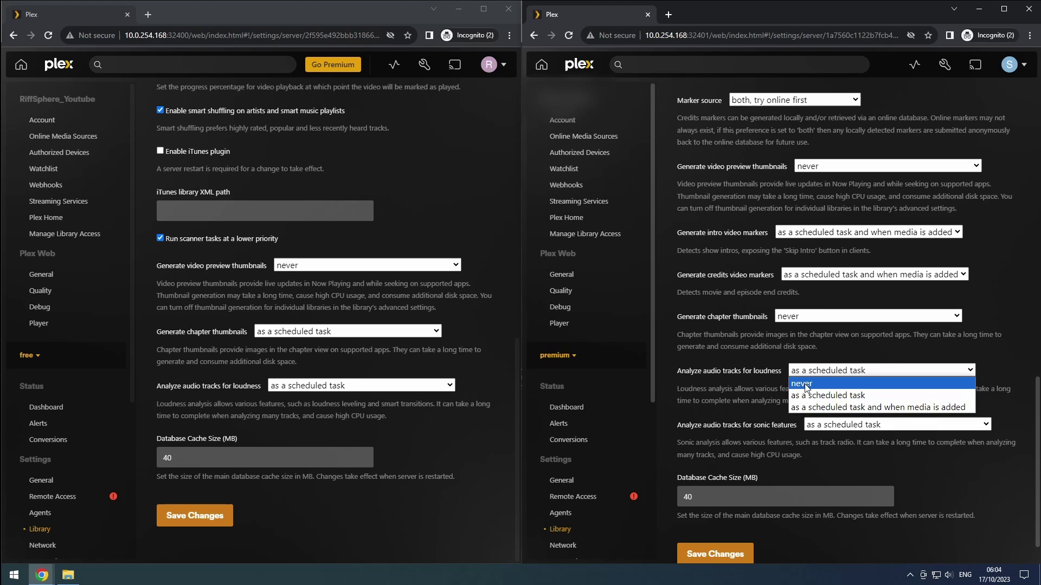
{"action": "left_click", "coordinate": [806, 387]}
{"action": "left_click", "coordinate": [827, 424]}
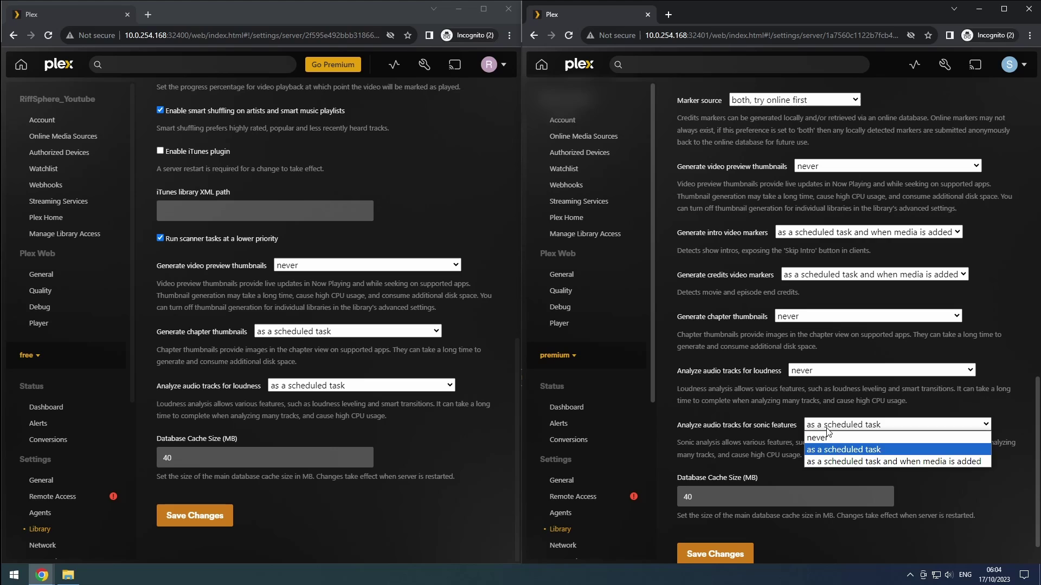
{"action": "left_click", "coordinate": [823, 439]}
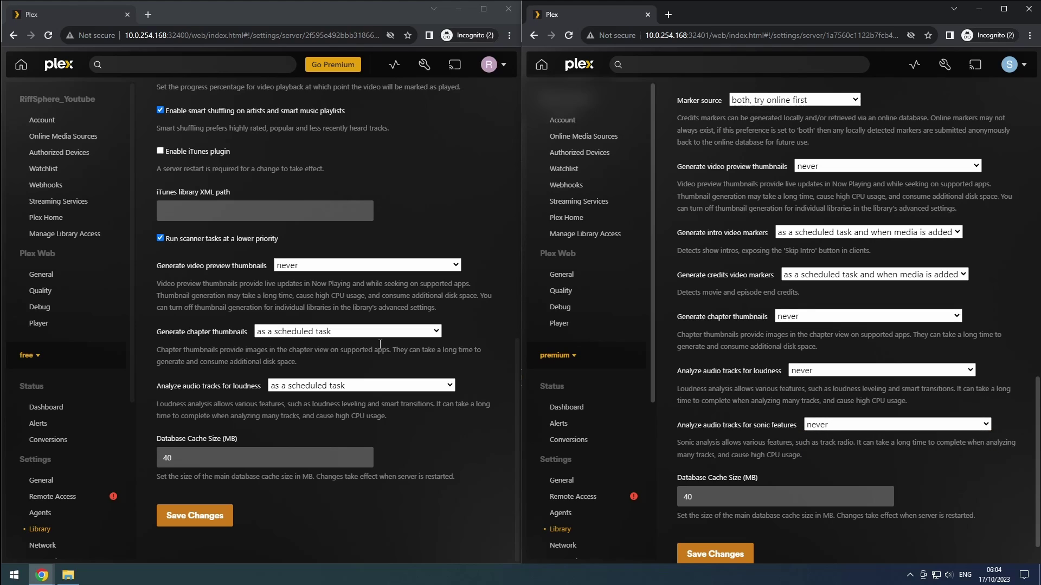
Set the free server's chapter thumbnail generation and audio loudness analysis to never, and save the Library settings of both servers
{"action": "left_click", "coordinate": [362, 333]}
{"action": "left_click", "coordinate": [338, 346]}
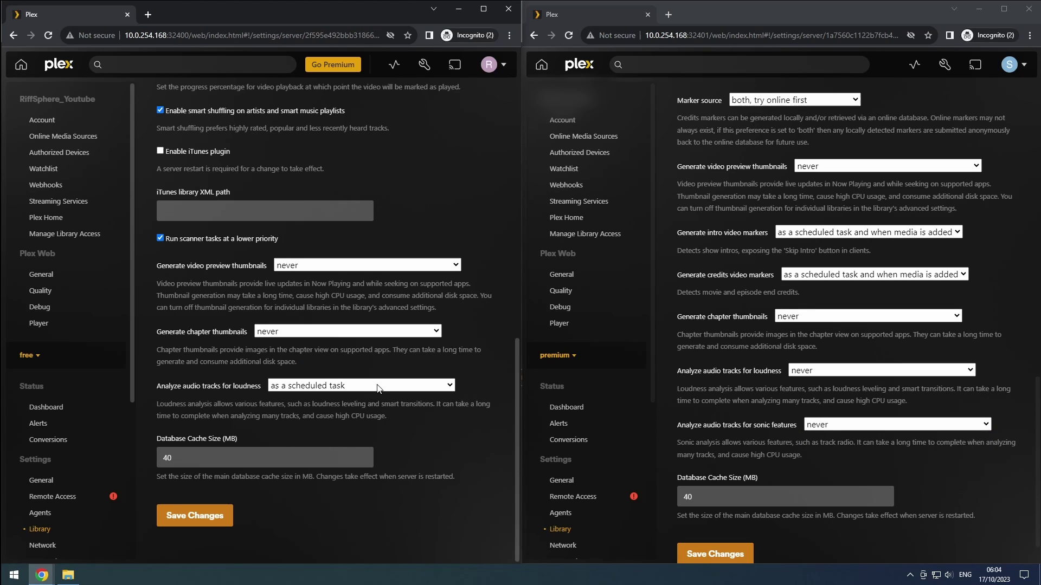
{"action": "left_click", "coordinate": [377, 387]}
{"action": "left_click", "coordinate": [347, 398]}
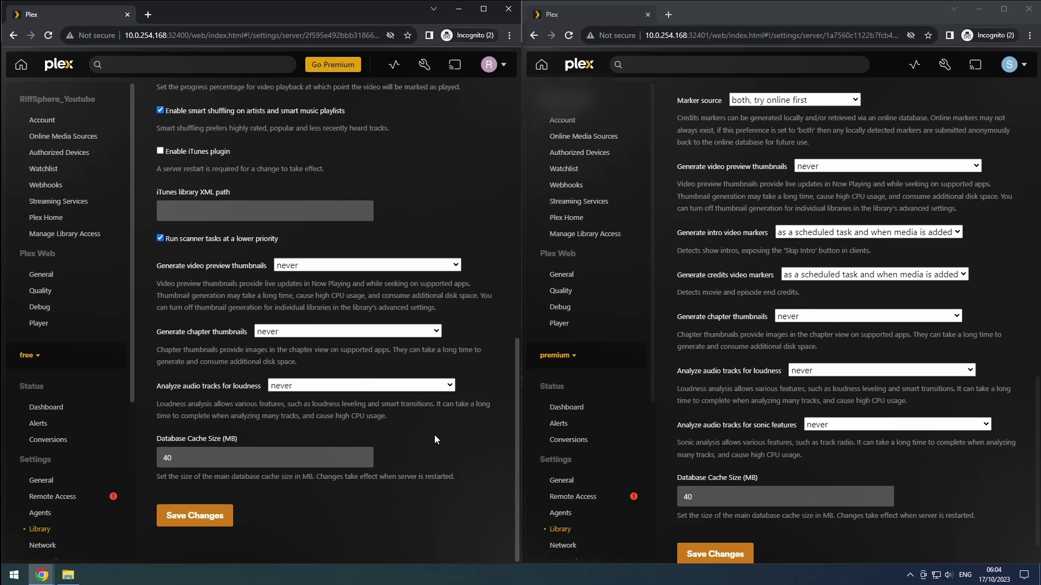
{"action": "left_click", "coordinate": [220, 518]}
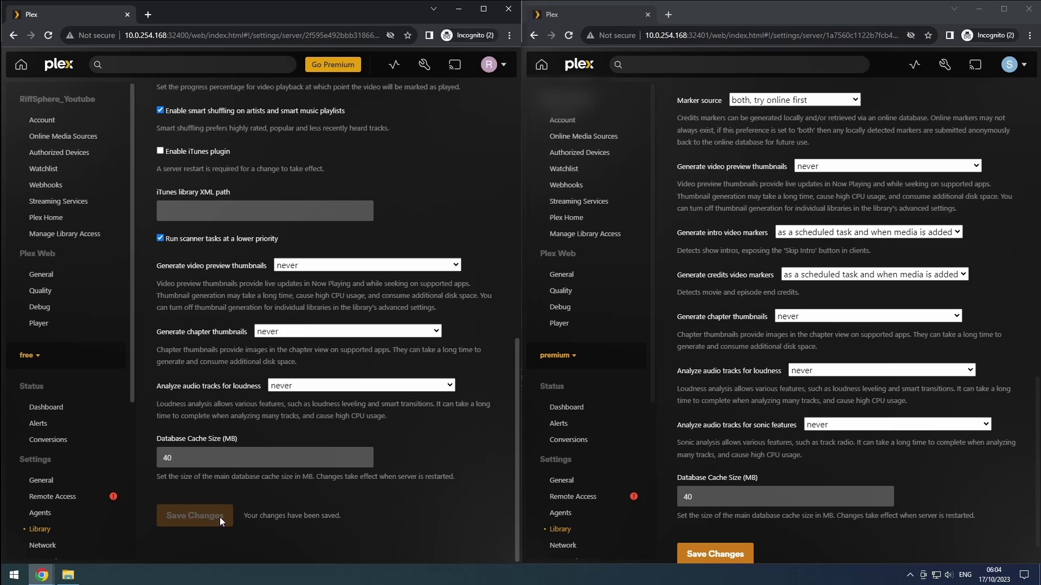
{"action": "left_click", "coordinate": [721, 555]}
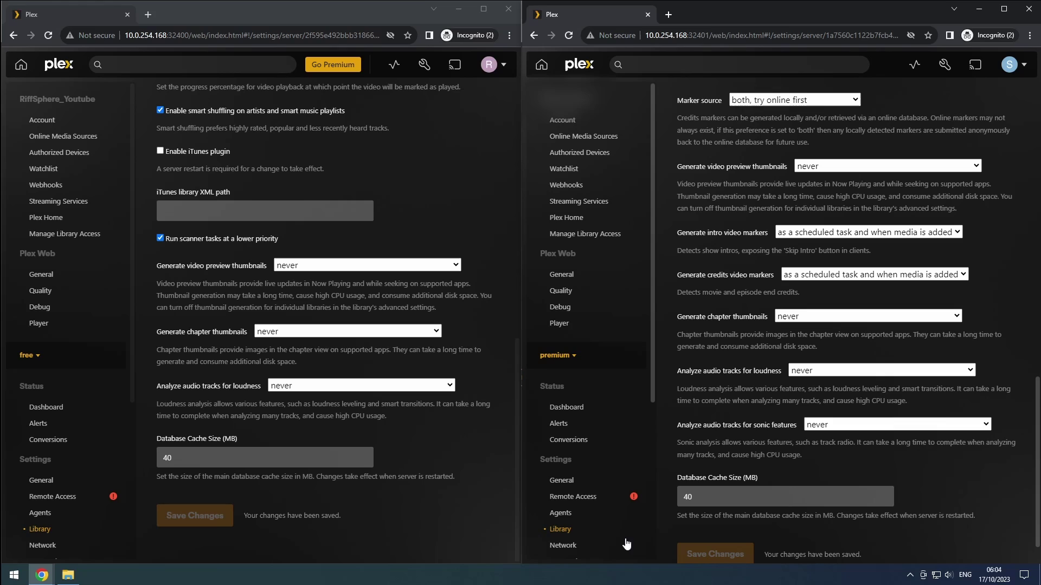
Disable server support for IPv6 in the Network settings of both the premium and the free server
{"action": "left_click", "coordinate": [562, 545]}
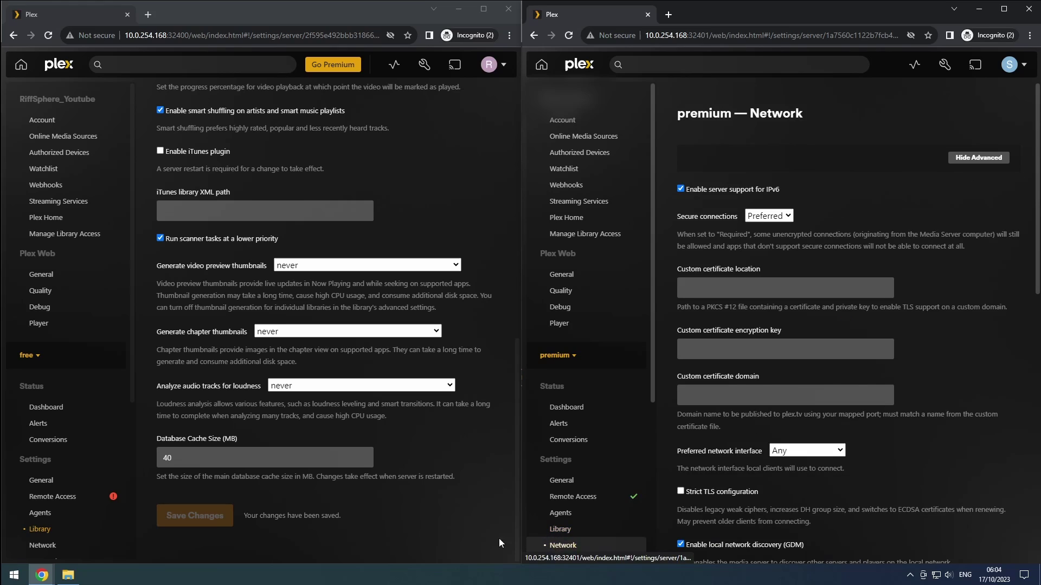
{"action": "left_click", "coordinate": [43, 544]}
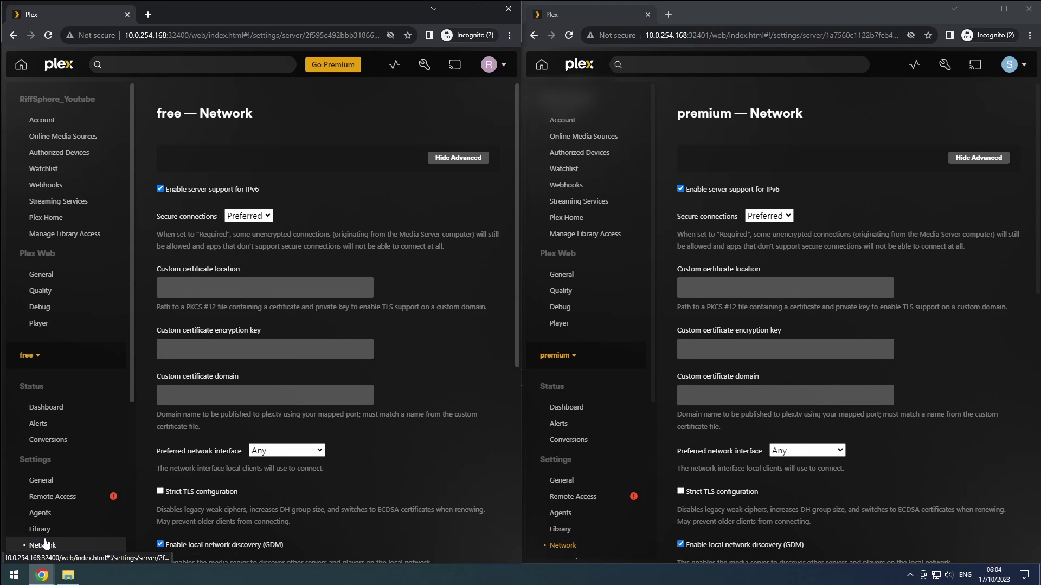
{"action": "left_click", "coordinate": [161, 189]}
{"action": "left_click", "coordinate": [681, 189]}
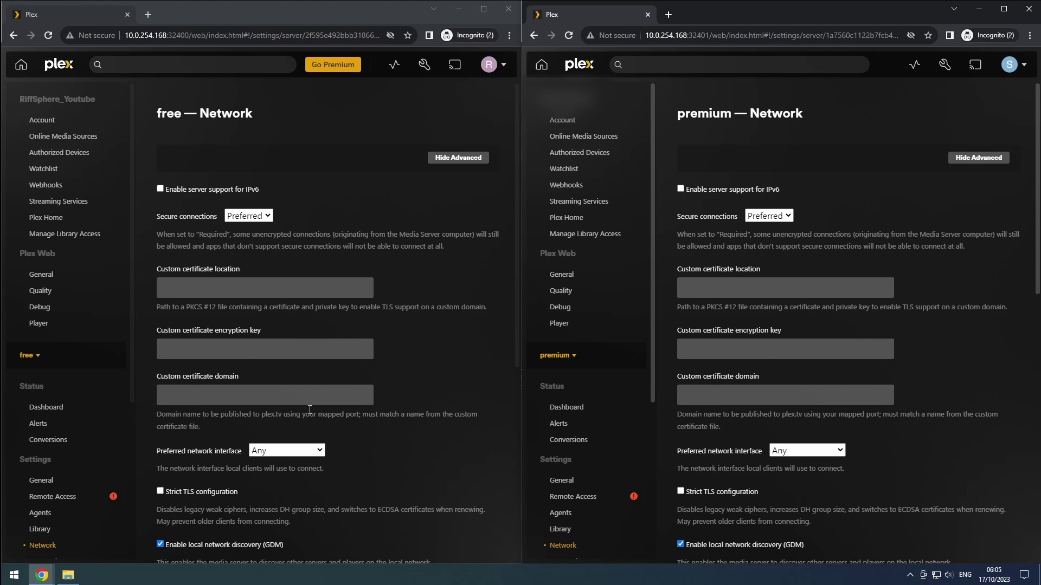
Check the free server's preferred network interface options and disable local network discovery (GDM) on both servers
{"action": "scroll", "coordinate": [748, 398], "scroll_direction": "down", "scroll_amount": 4}
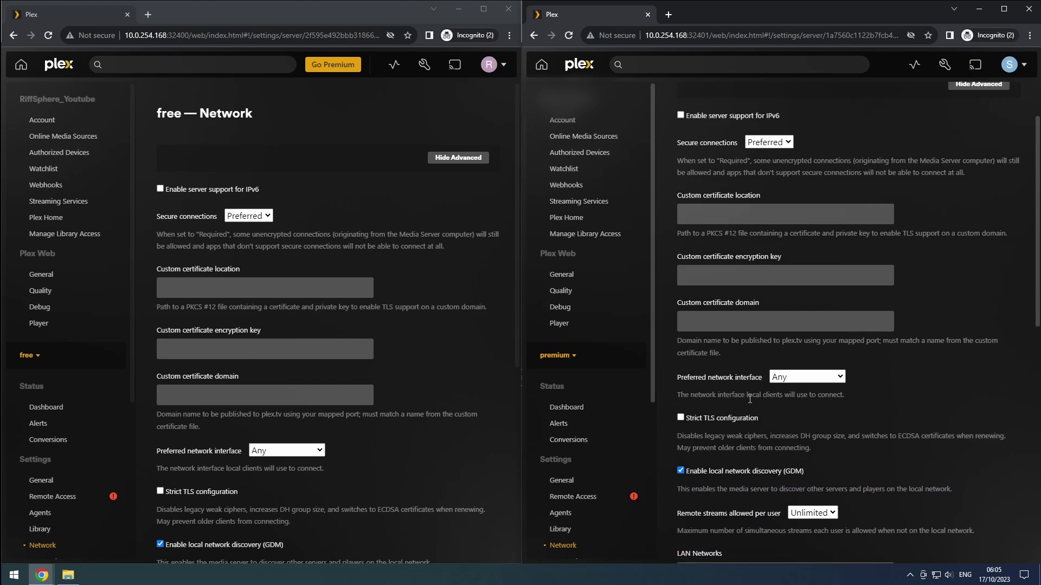
{"action": "scroll", "coordinate": [418, 354], "scroll_direction": "down", "scroll_amount": 4}
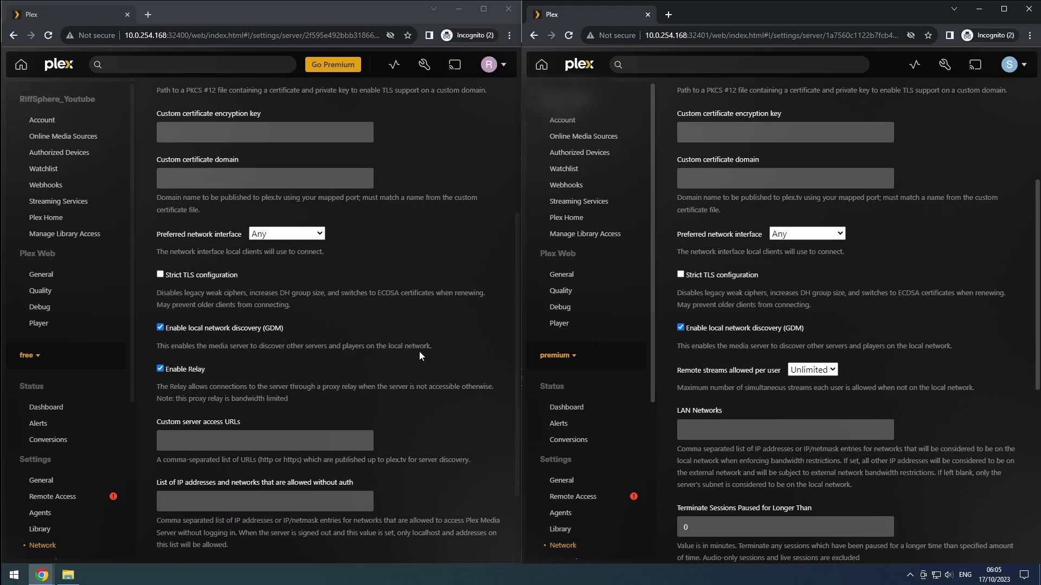
{"action": "left_click", "coordinate": [300, 237]}
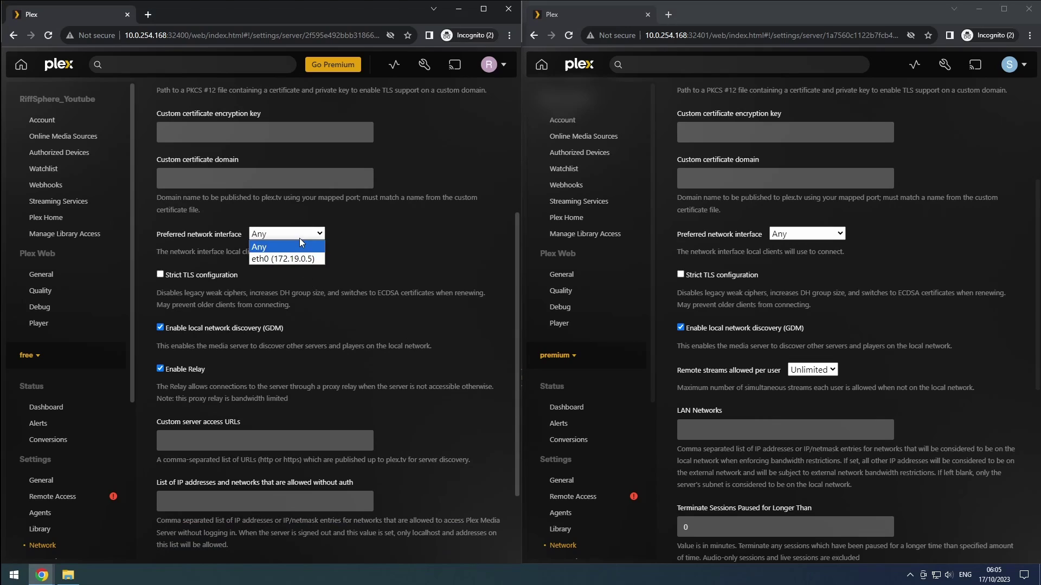
{"action": "left_click", "coordinate": [392, 235]}
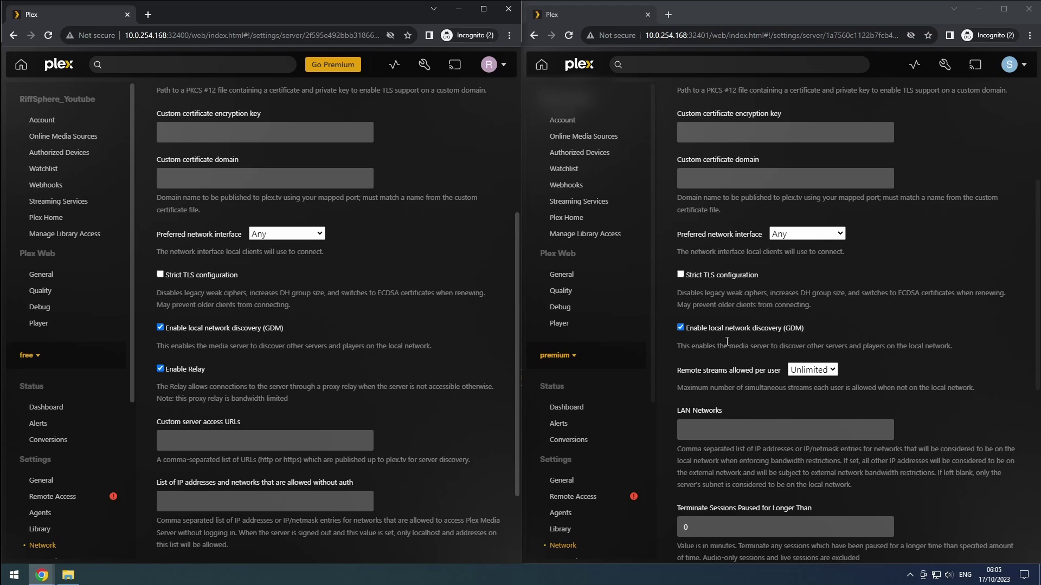
{"action": "left_click", "coordinate": [681, 328]}
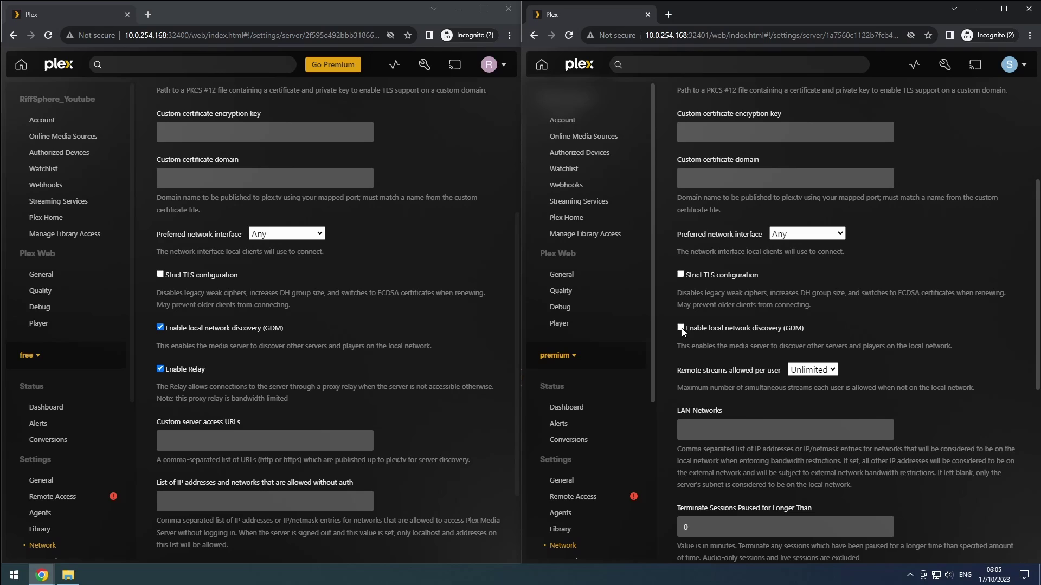
{"action": "left_click", "coordinate": [158, 334]}
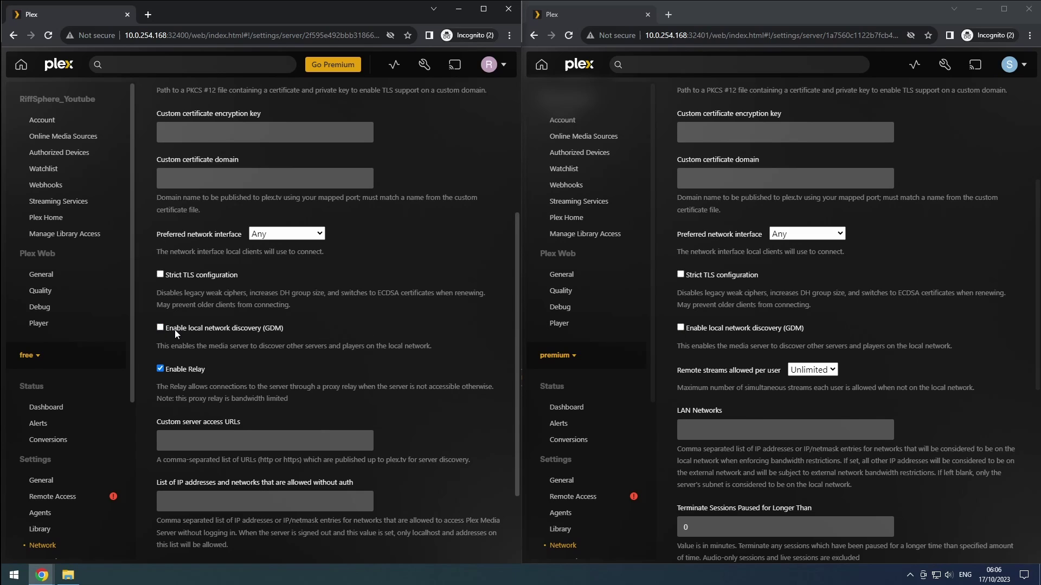
Review the premium server's remote streams allowed per user, keeping Unlimited, and its LAN Networks field
{"action": "left_click", "coordinate": [806, 371]}
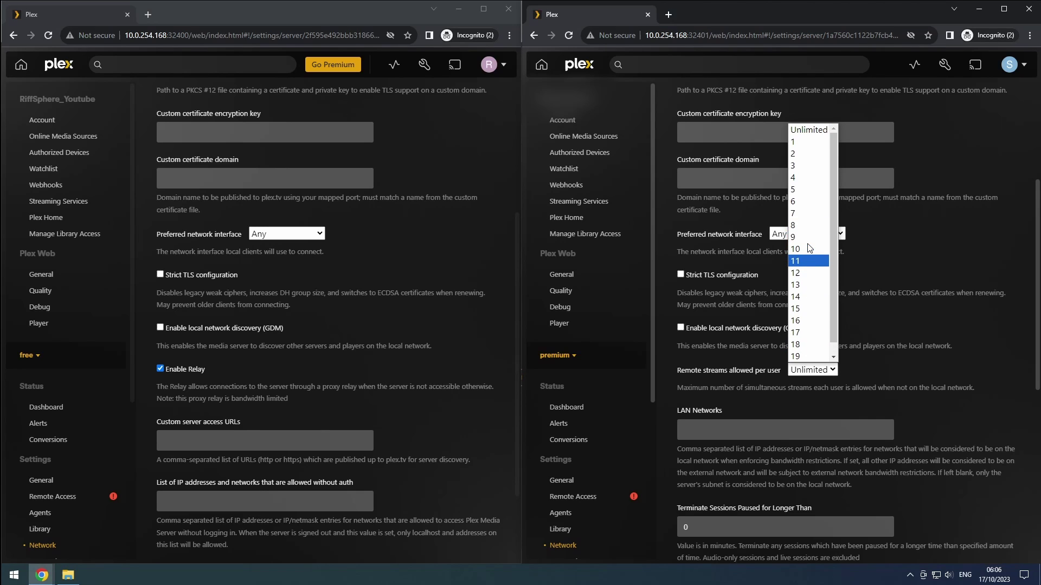
{"action": "left_click", "coordinate": [813, 136]}
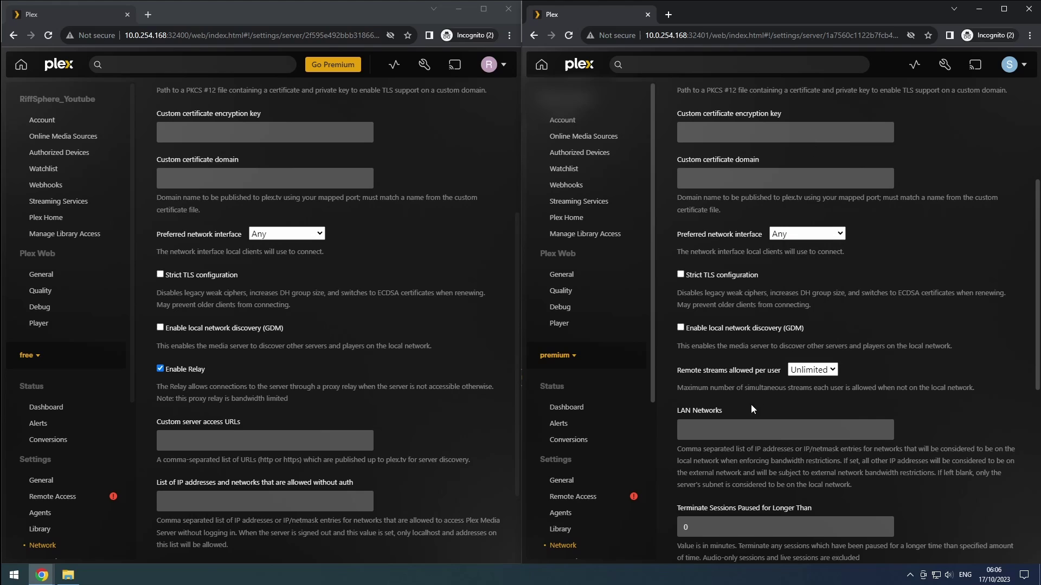
{"action": "left_click", "coordinate": [738, 427]}
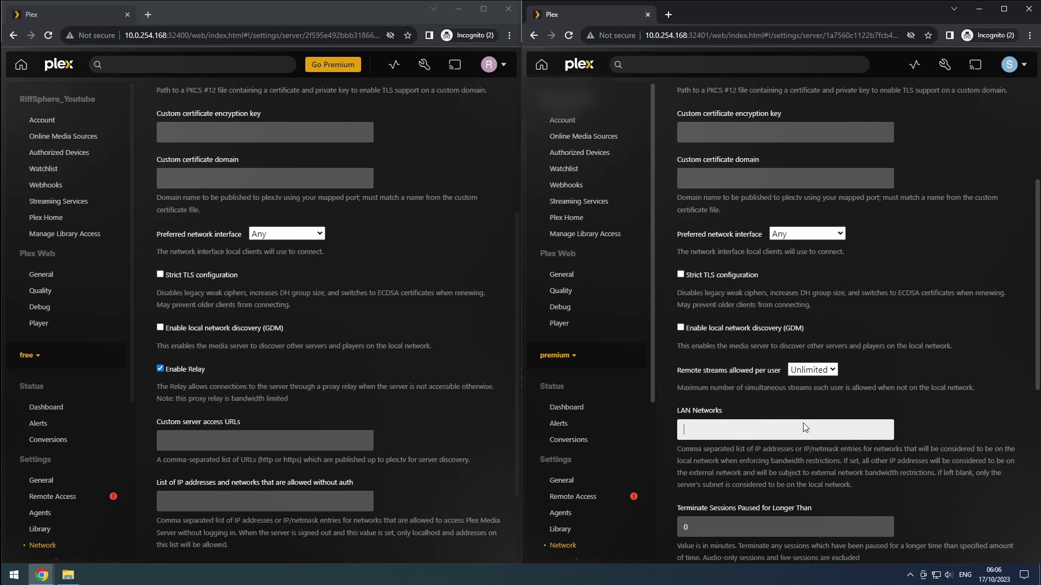
{"action": "scroll", "coordinate": [820, 435], "scroll_direction": "down", "scroll_amount": 3}
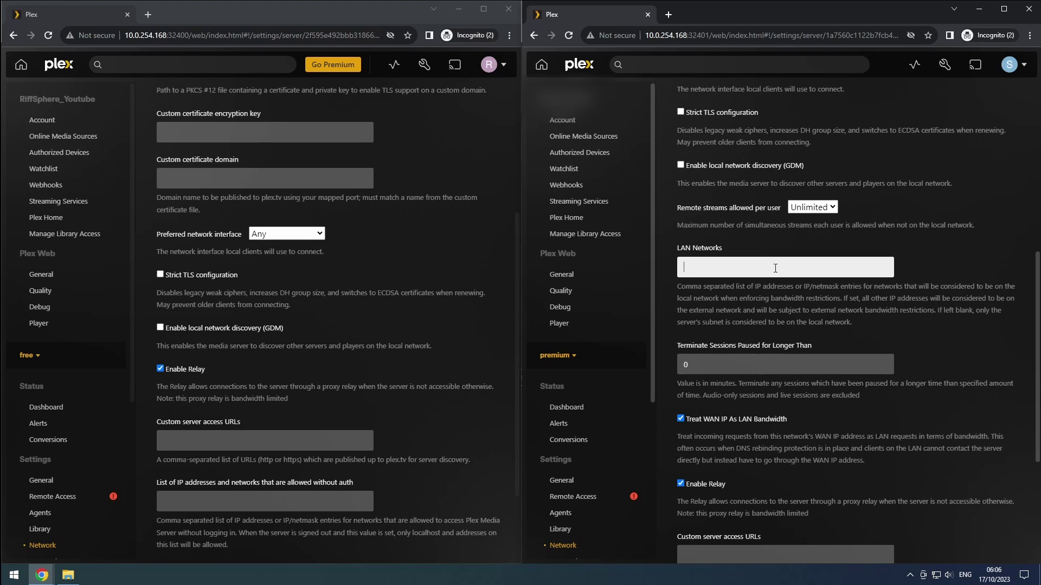
{"action": "left_click", "coordinate": [775, 267]}
Review the premium server's paused-session termination time, keeping 0 minutes, along with its WAN bandwidth, Relay and custom server access URL settings
{"action": "scroll", "coordinate": [737, 307], "scroll_direction": "down", "scroll_amount": 1}
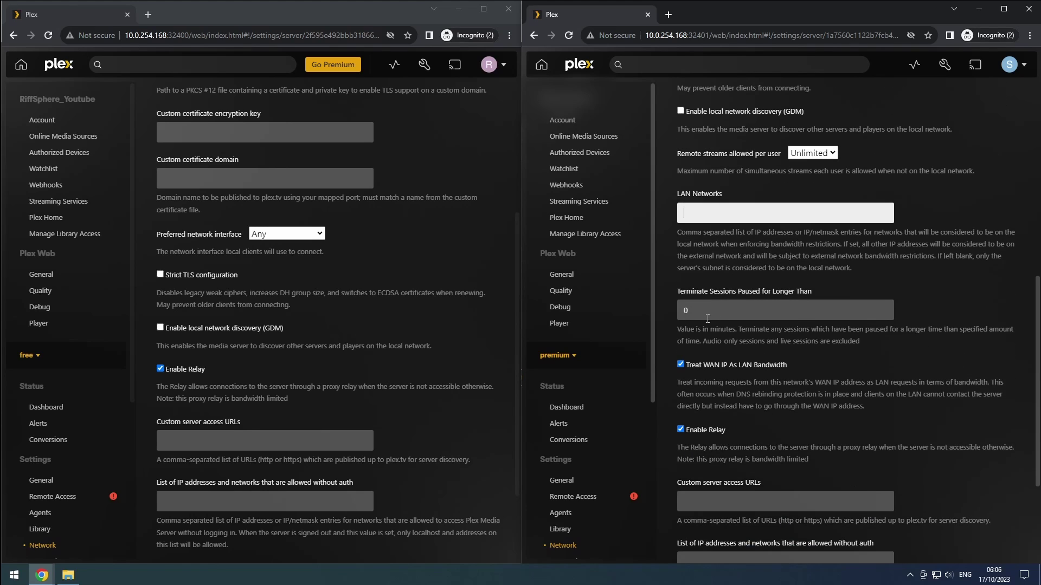
{"action": "double_click", "coordinate": [701, 313]}
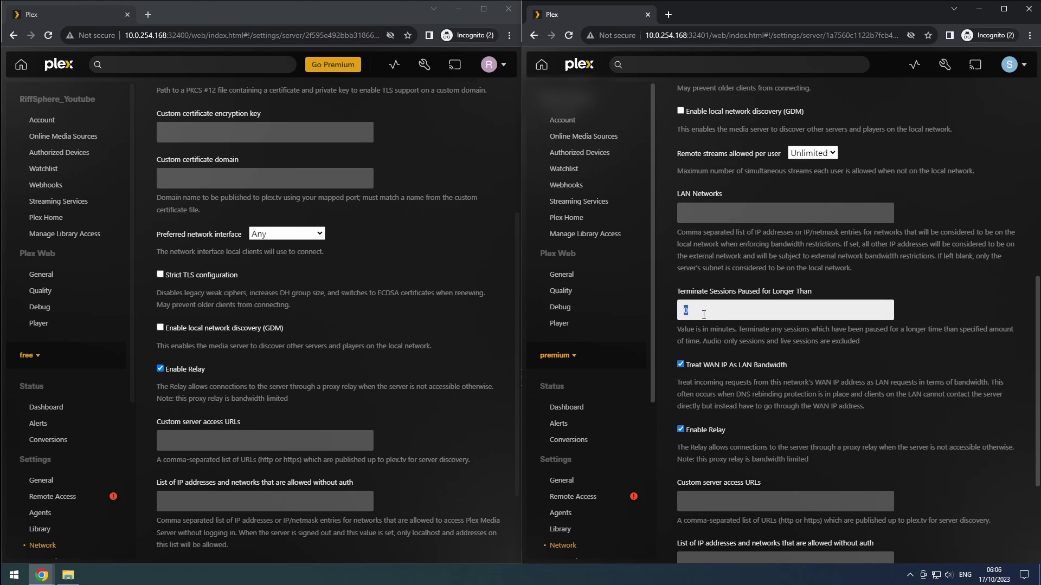
{"action": "key", "text": "BackSpace"}
{"action": "scroll", "coordinate": [716, 362], "scroll_direction": "down", "scroll_amount": 2}
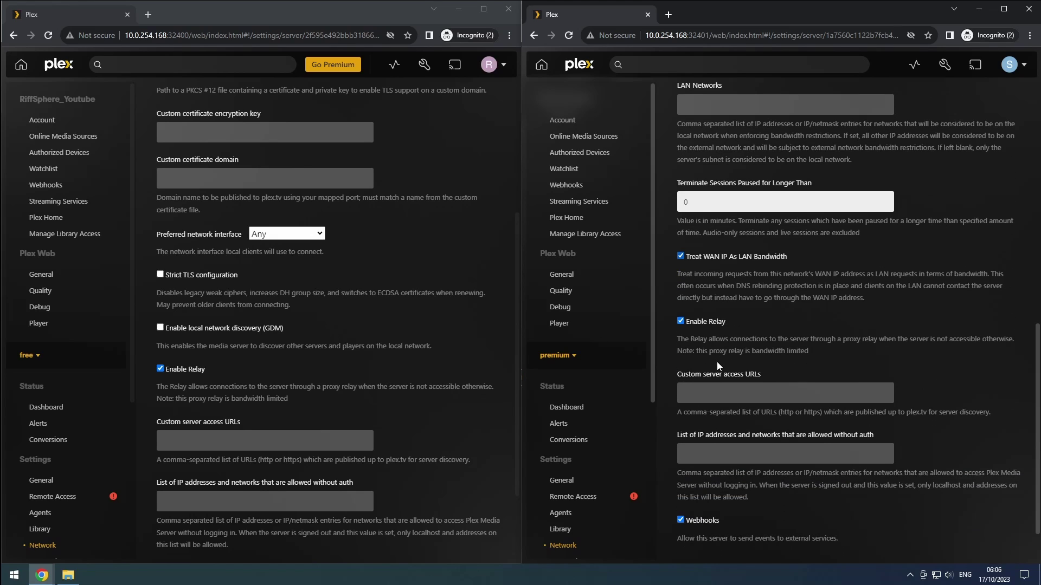
{"action": "scroll", "coordinate": [717, 363], "scroll_direction": "up", "scroll_amount": 1}
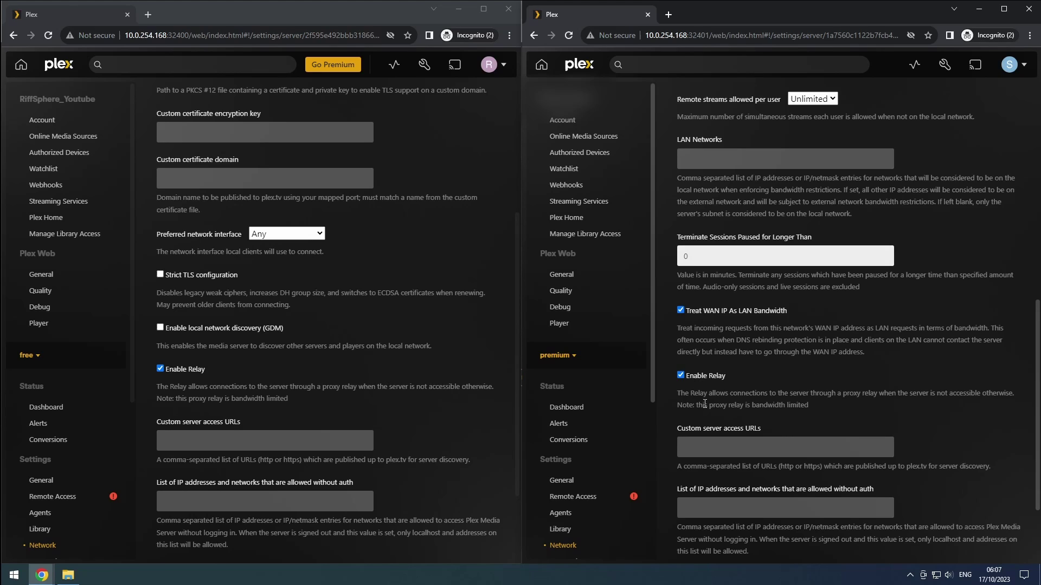
{"action": "left_click", "coordinate": [712, 443]}
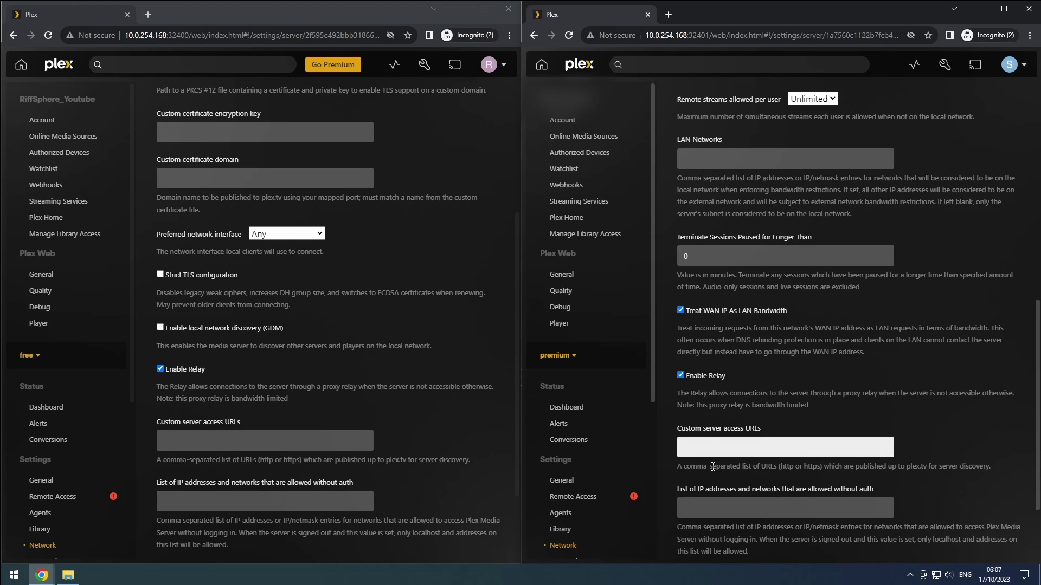
Allow the network 10.0.0.0/8 without authentication on the premium server and save the Network settings of both servers
{"action": "left_click", "coordinate": [717, 505]}
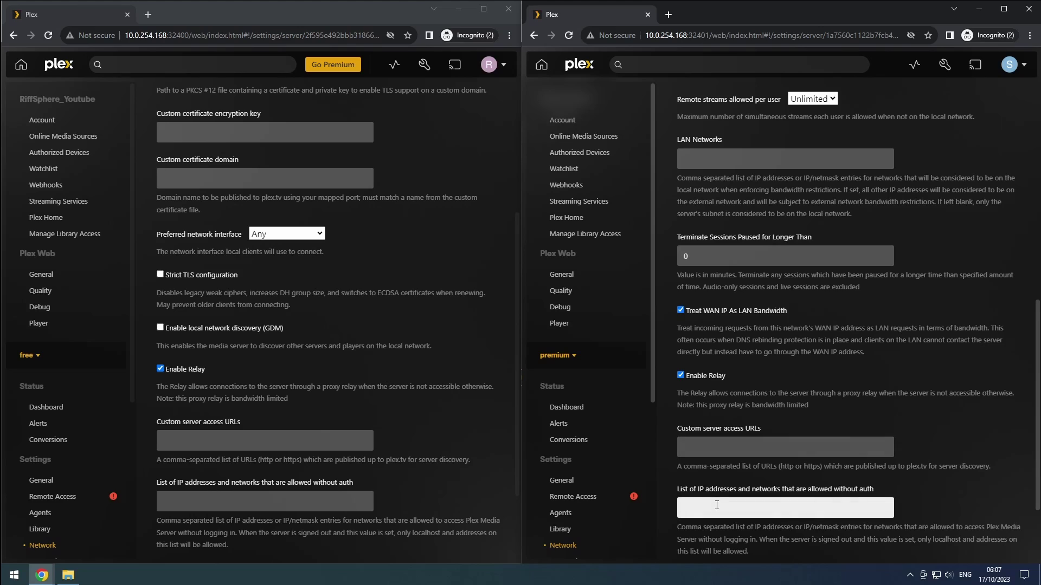
{"action": "type", "text": "10.0.0.0/8"}
{"action": "scroll", "coordinate": [823, 499], "scroll_direction": "down", "scroll_amount": 2}
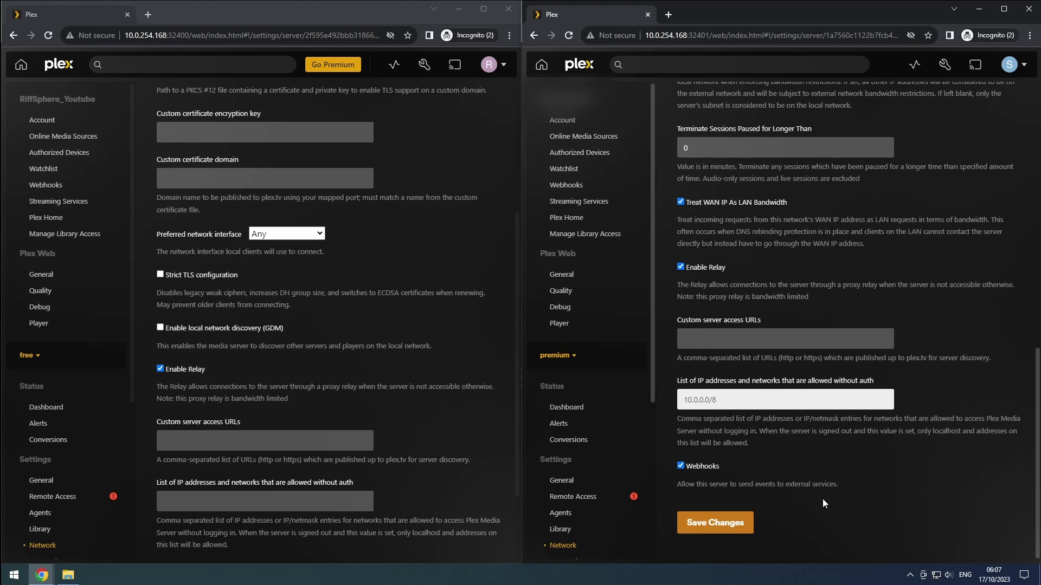
{"action": "scroll", "coordinate": [413, 465], "scroll_direction": "down", "scroll_amount": 2}
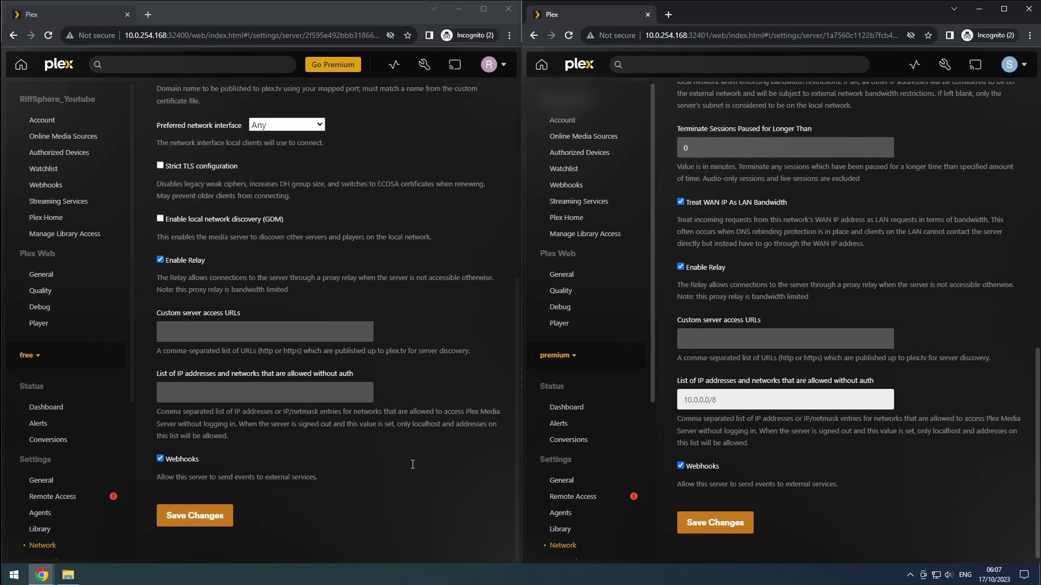
{"action": "left_click", "coordinate": [210, 518]}
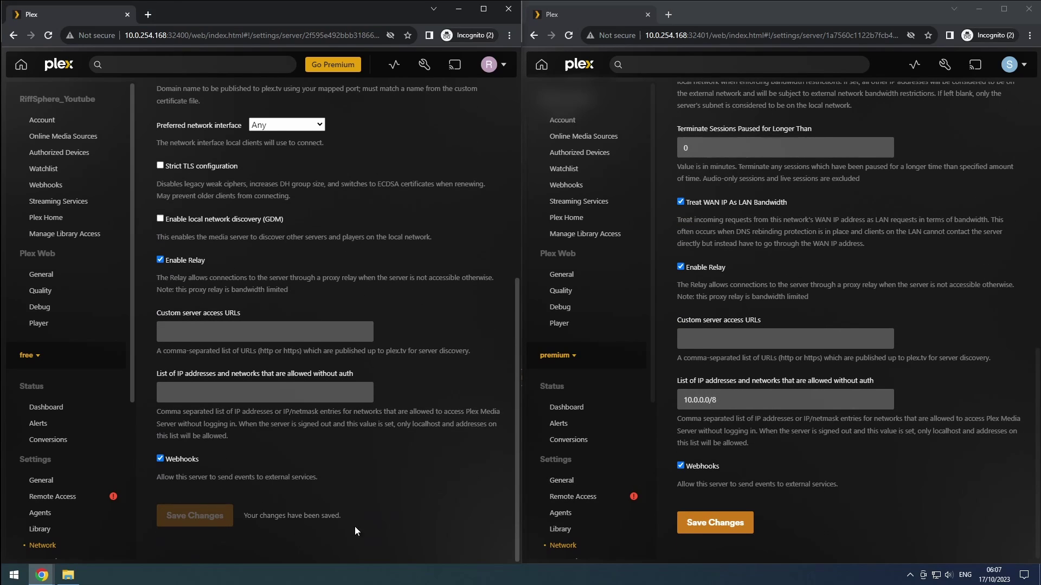
{"action": "left_click", "coordinate": [703, 524]}
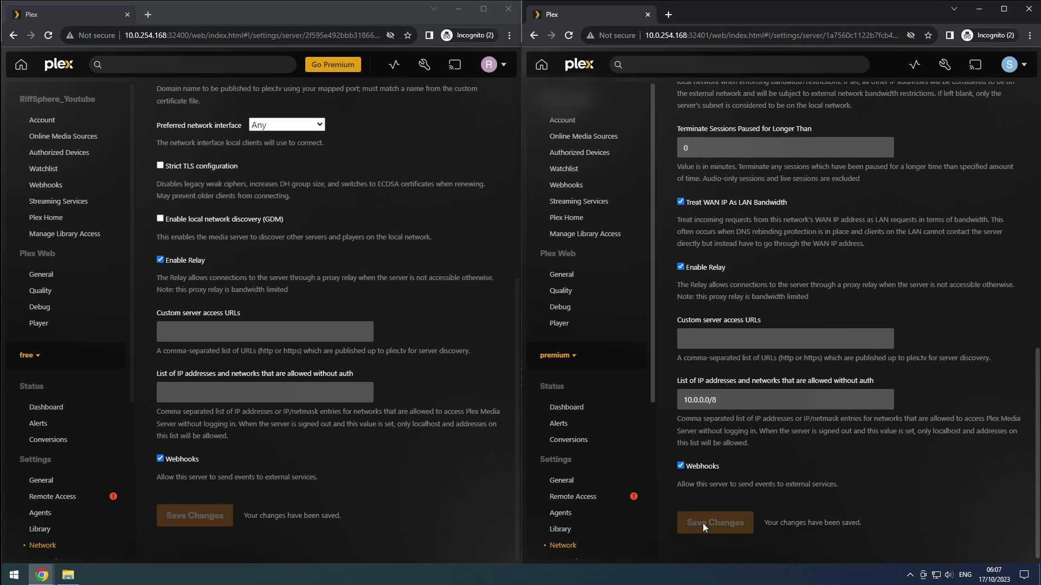
Open the Transcoder settings of both servers and check the free server's transcoder quality options, keeping Automatic
{"action": "scroll", "coordinate": [592, 499], "scroll_direction": "down", "scroll_amount": 2}
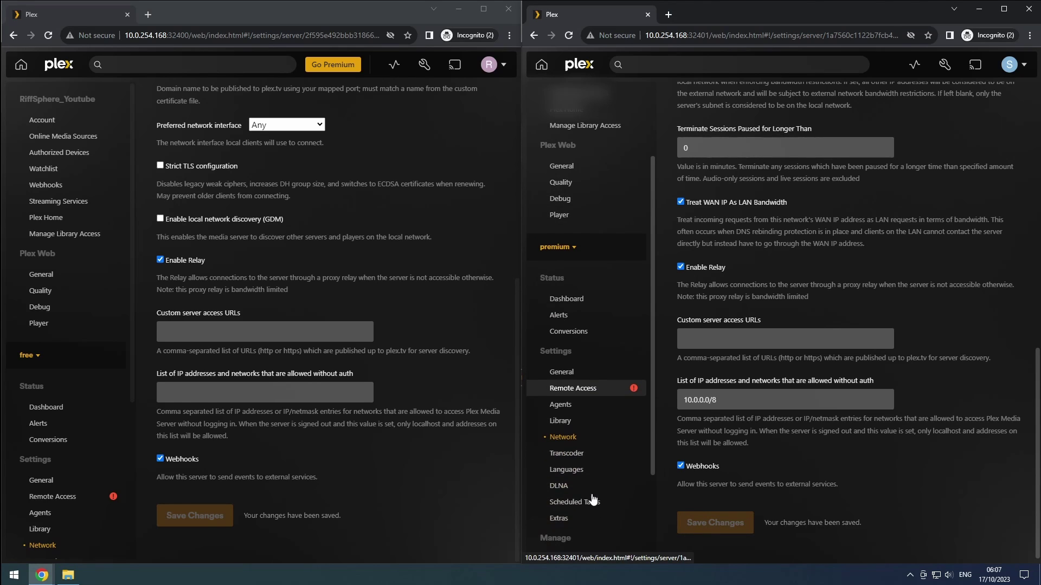
{"action": "left_click", "coordinate": [566, 453]}
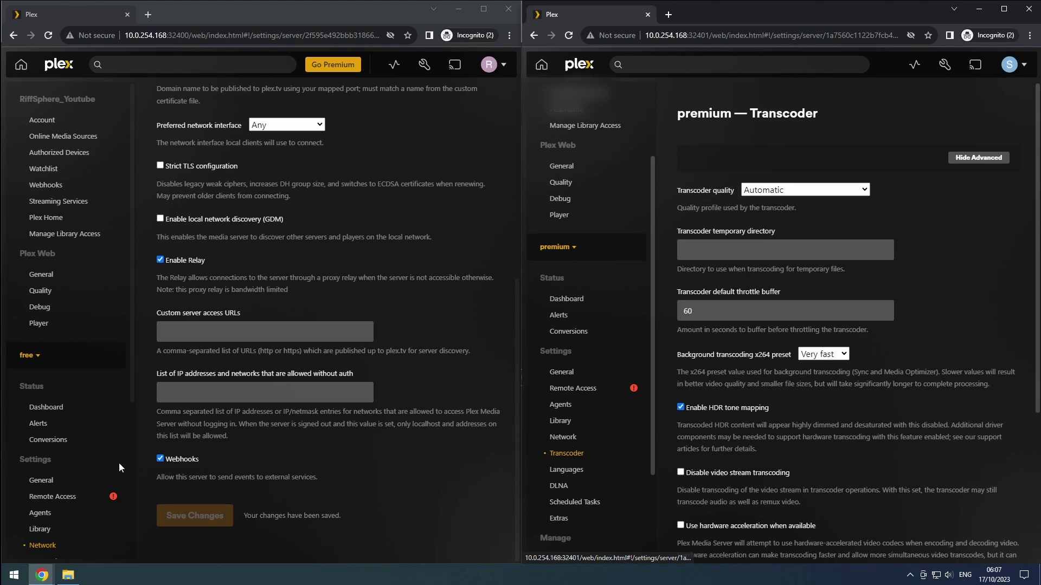
{"action": "scroll", "coordinate": [49, 462], "scroll_direction": "down", "scroll_amount": 1}
{"action": "left_click", "coordinate": [48, 508]}
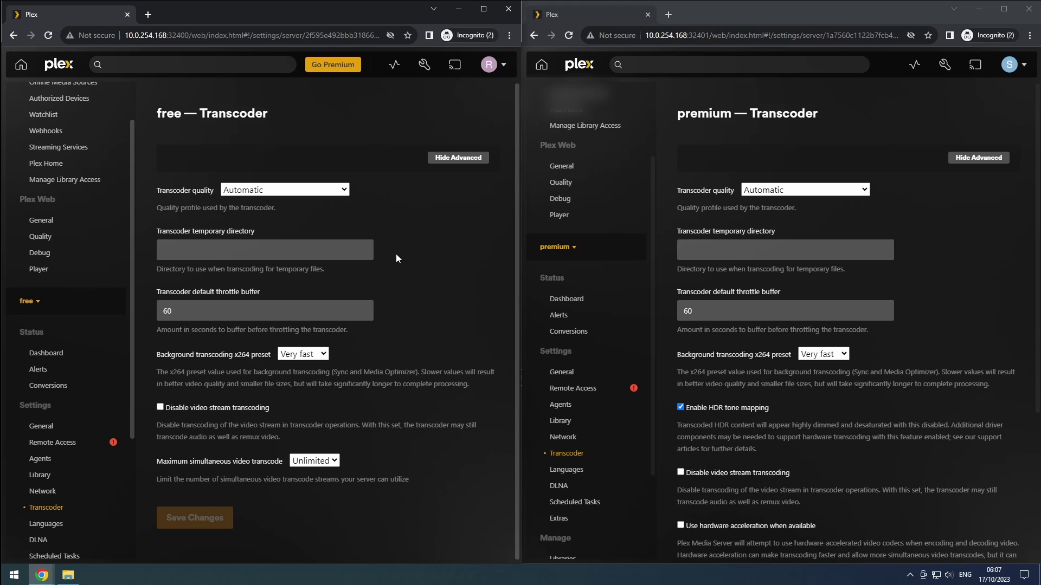
{"action": "left_click", "coordinate": [329, 190]}
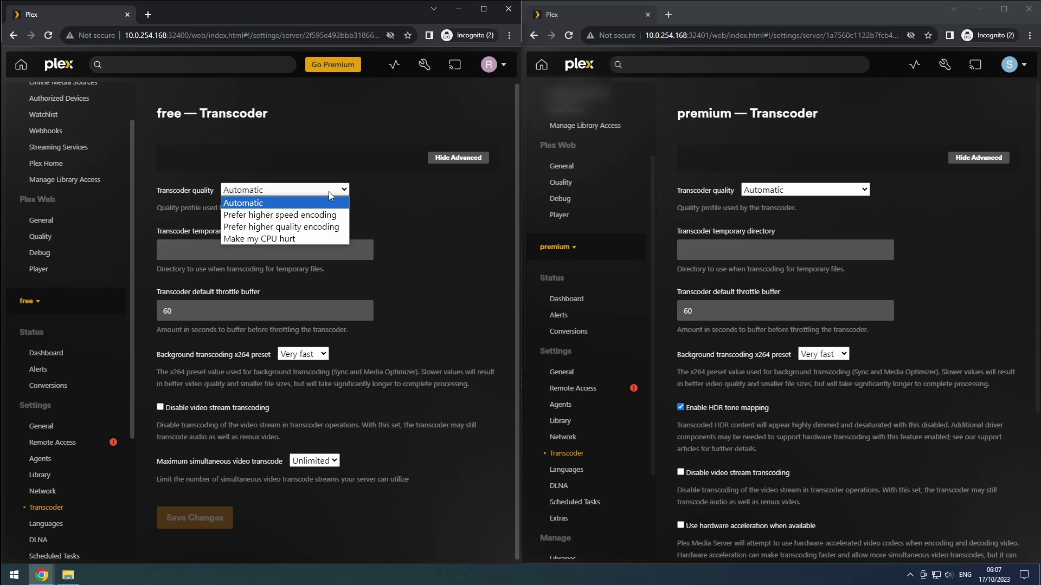
{"action": "left_click", "coordinate": [328, 191]}
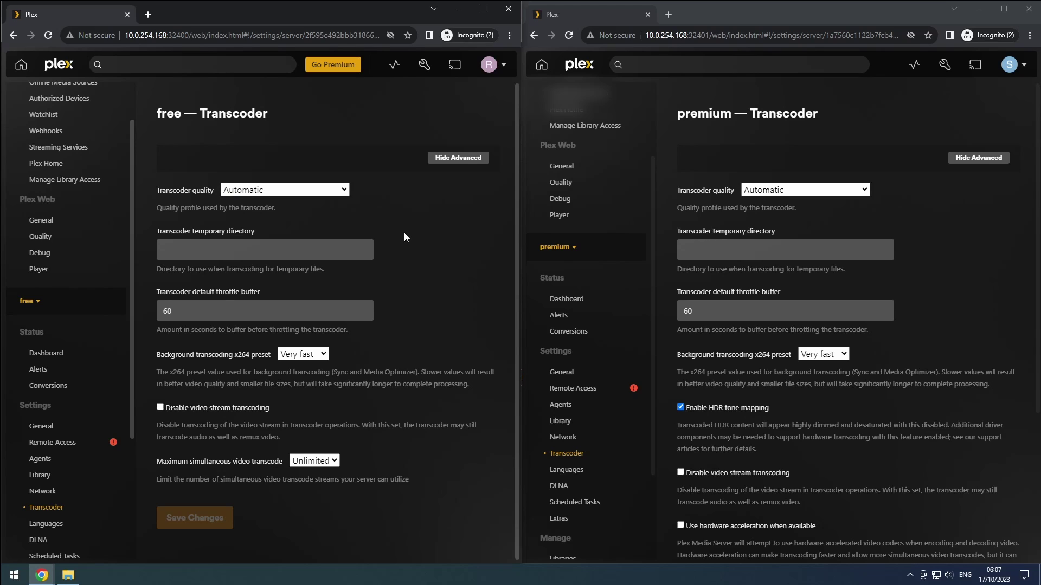
Set the transcoder temporary directory to /transcode on both the free and the premium server
{"action": "left_click", "coordinate": [343, 255]}
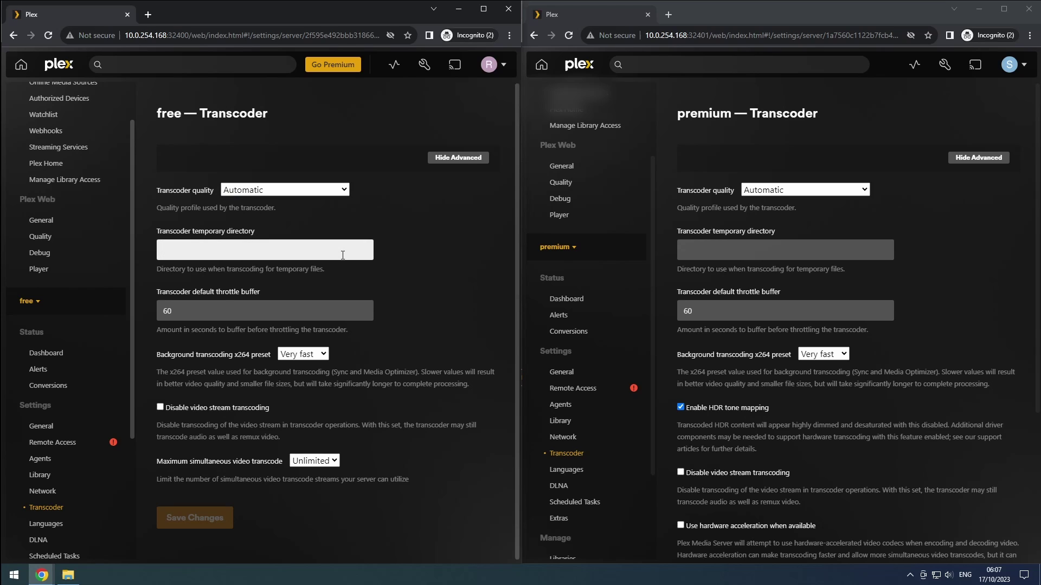
{"action": "type", "text": "/transco"}
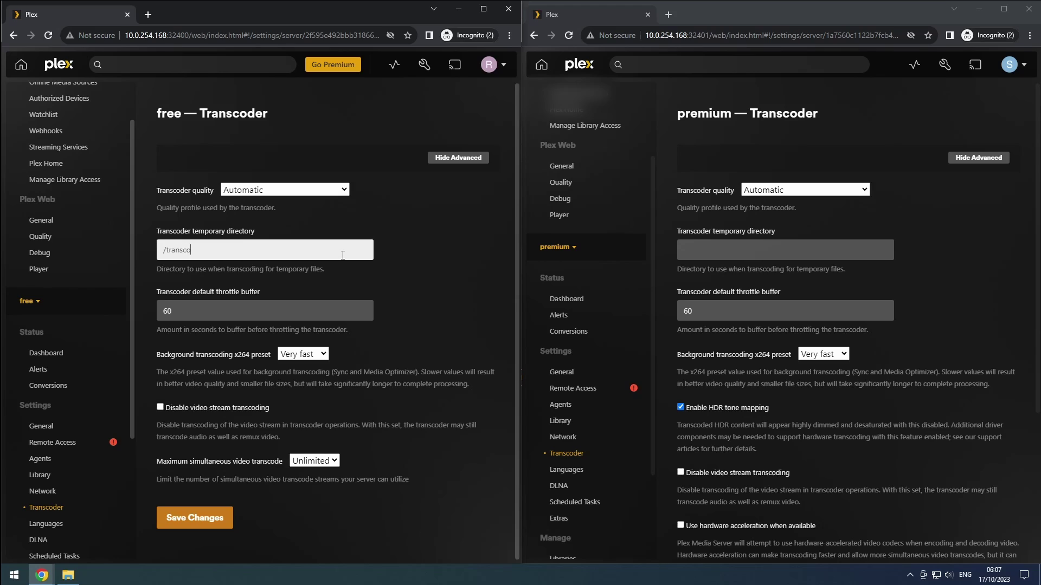
{"action": "type", "text": "de"}
{"action": "key", "text": "ctrl+a"}
{"action": "key", "text": "ctrl+c"}
{"action": "left_click", "coordinate": [705, 253]}
{"action": "key", "text": "ctrl+v"}
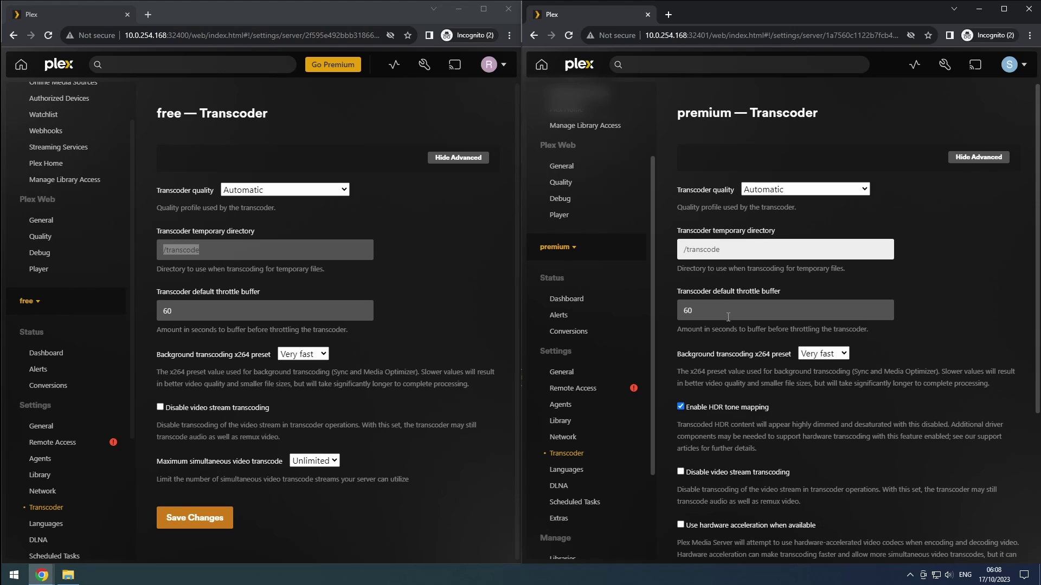
Enable hardware acceleration when available on the premium server, keep its maximum simultaneous video transcodes Unlimited, and save both servers' Transcoder settings
{"action": "scroll", "coordinate": [727, 310], "scroll_direction": "down", "scroll_amount": 3}
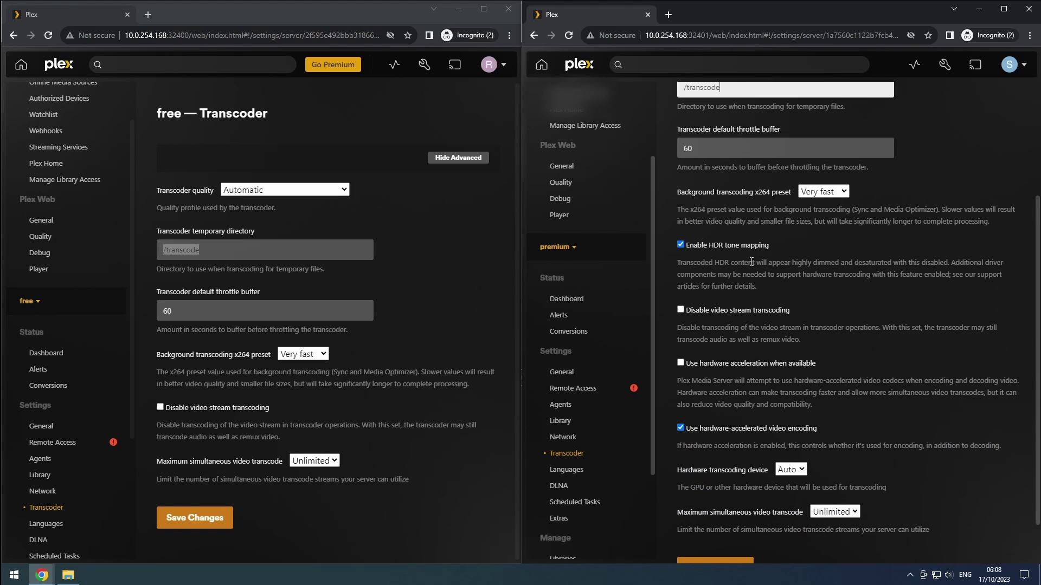
{"action": "left_click", "coordinate": [679, 363]}
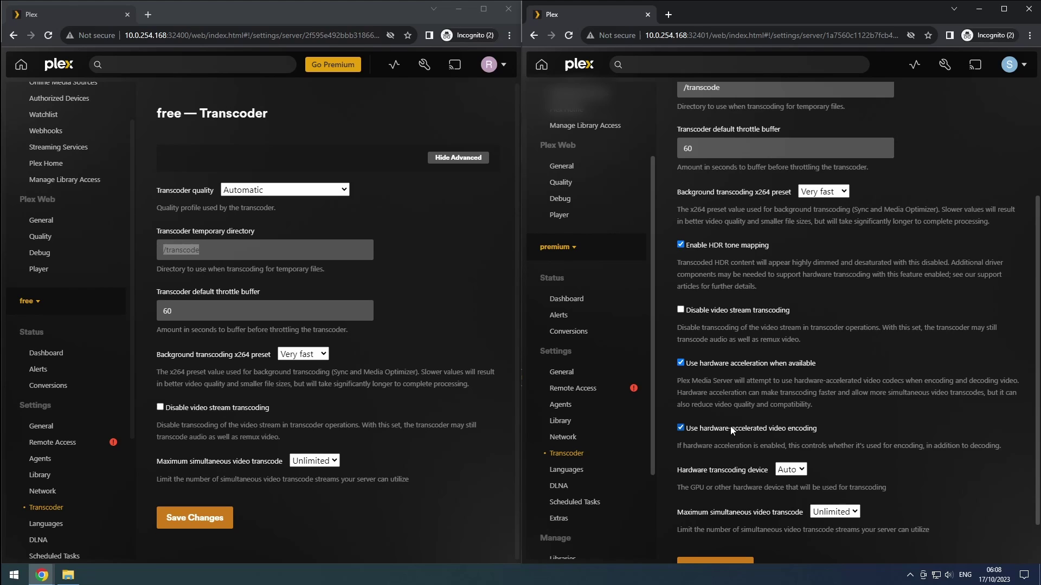
{"action": "scroll", "coordinate": [730, 426], "scroll_direction": "down", "scroll_amount": 1}
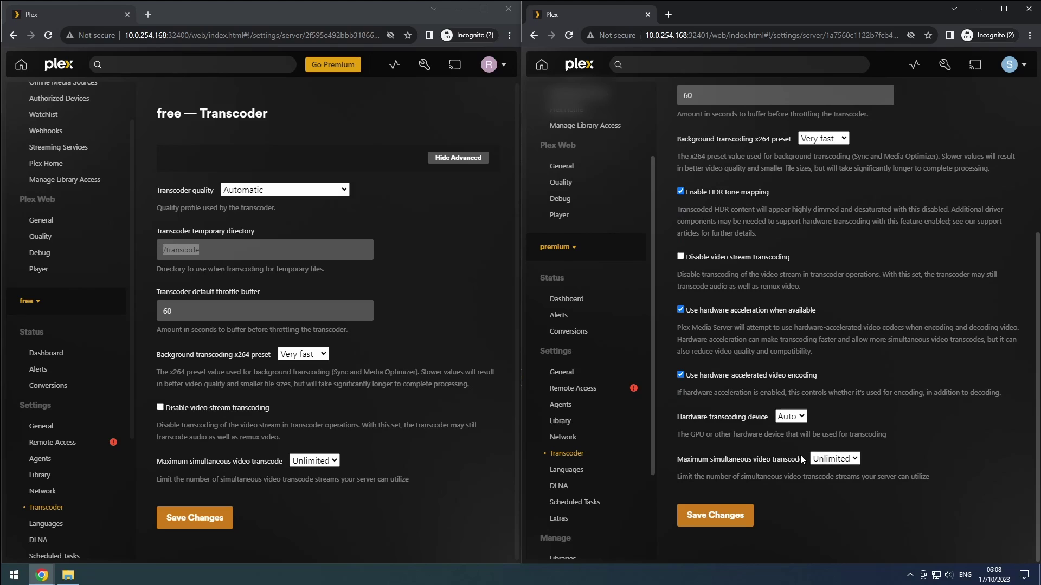
{"action": "left_click", "coordinate": [831, 461]}
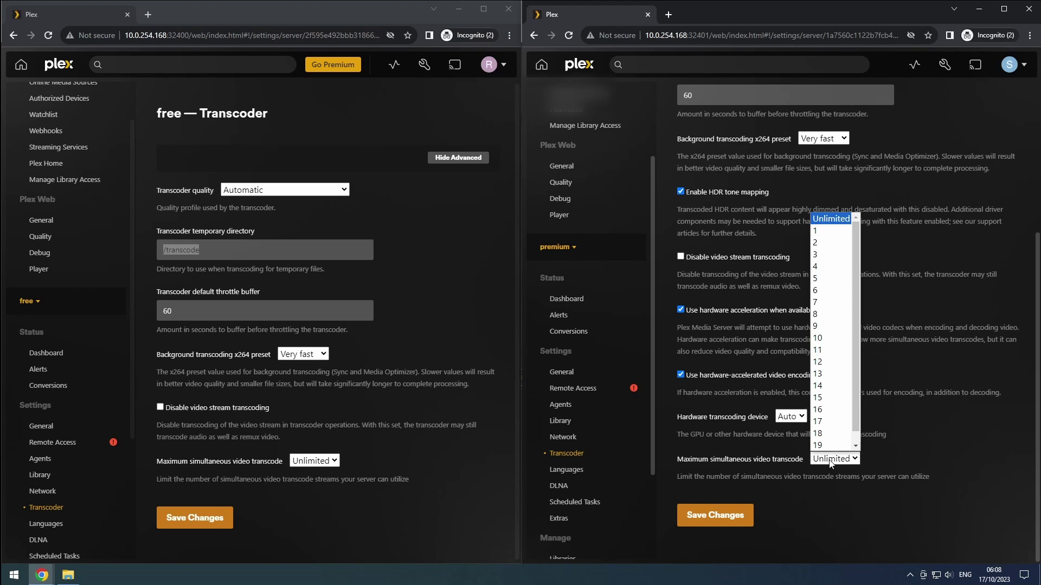
{"action": "left_click", "coordinate": [831, 461]}
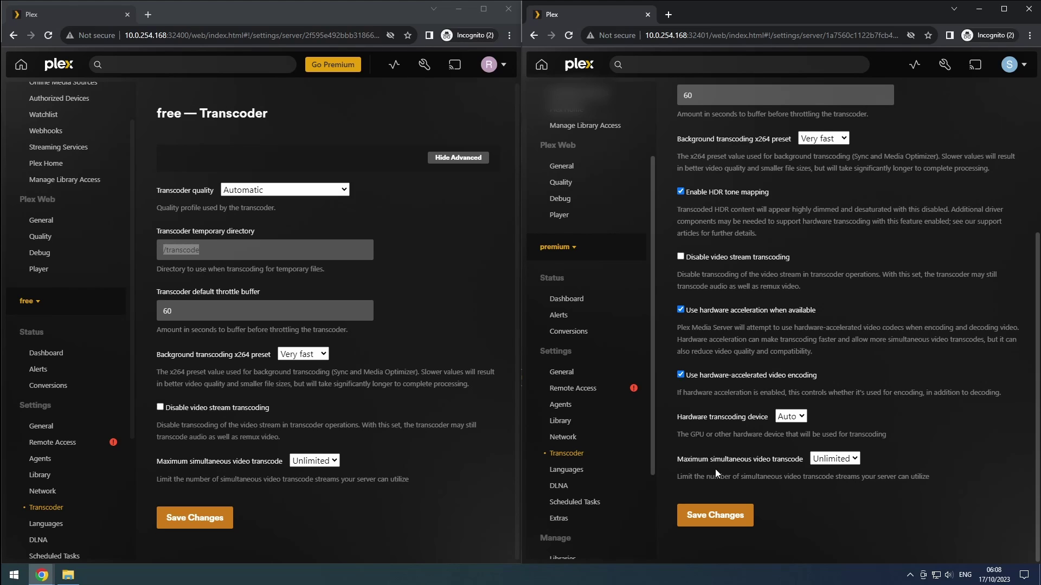
{"action": "left_click", "coordinate": [717, 515]}
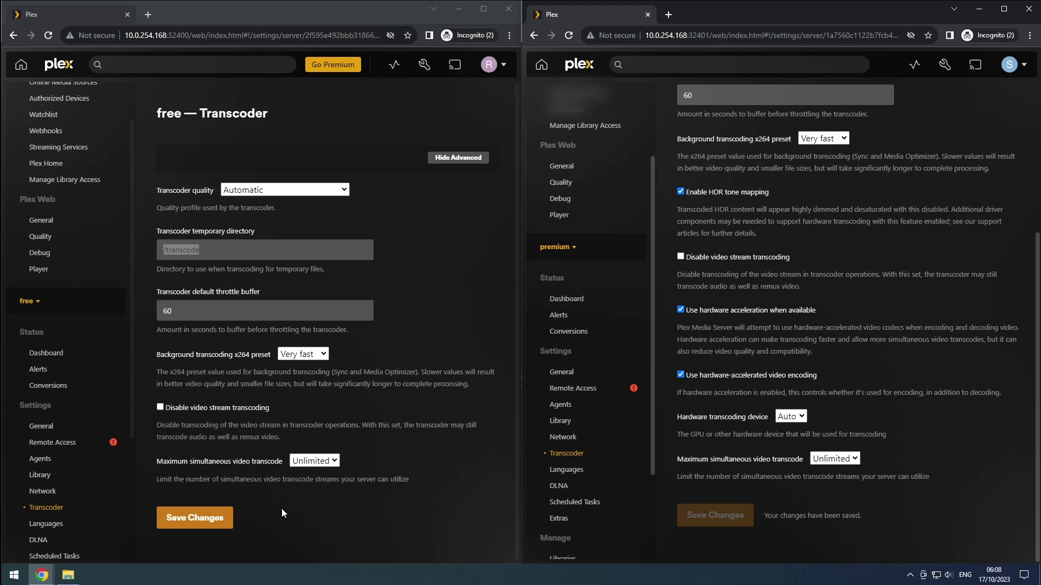
{"action": "left_click", "coordinate": [195, 515]}
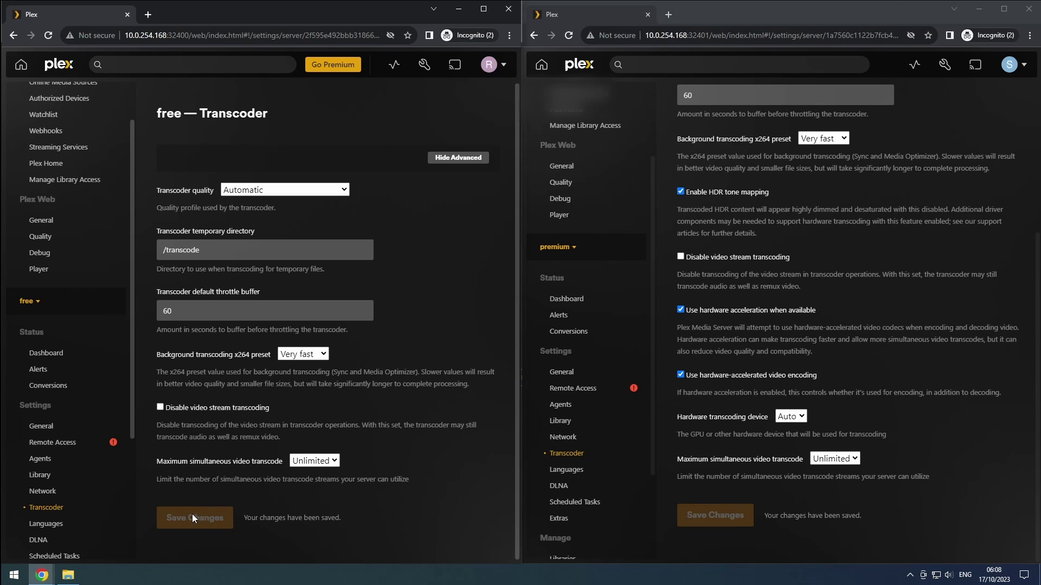
Open the library management page of both the free and the premium server
{"action": "scroll", "coordinate": [80, 480], "scroll_direction": "down", "scroll_amount": 1}
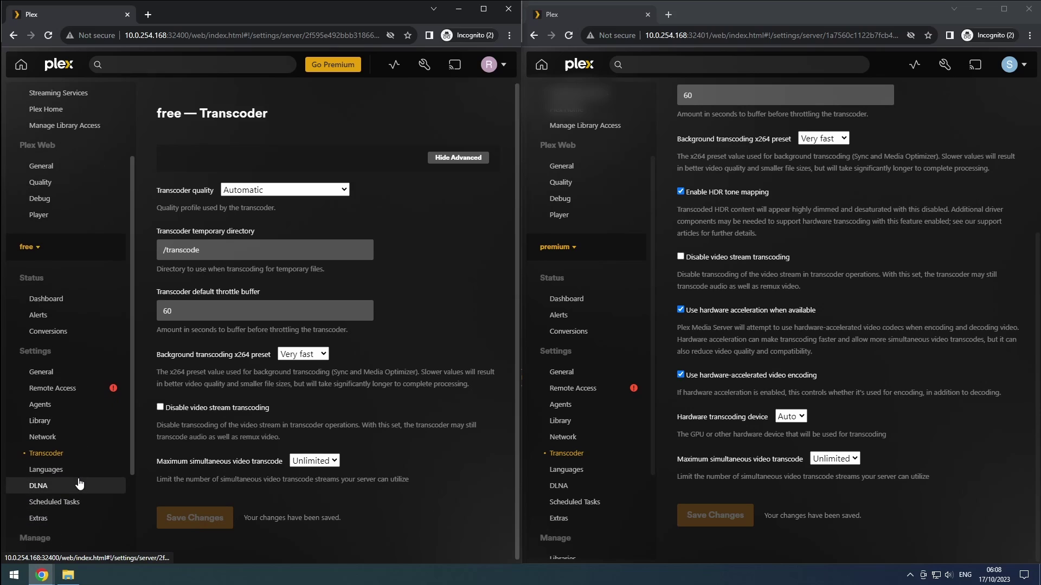
{"action": "scroll", "coordinate": [79, 483], "scroll_direction": "down", "scroll_amount": 1}
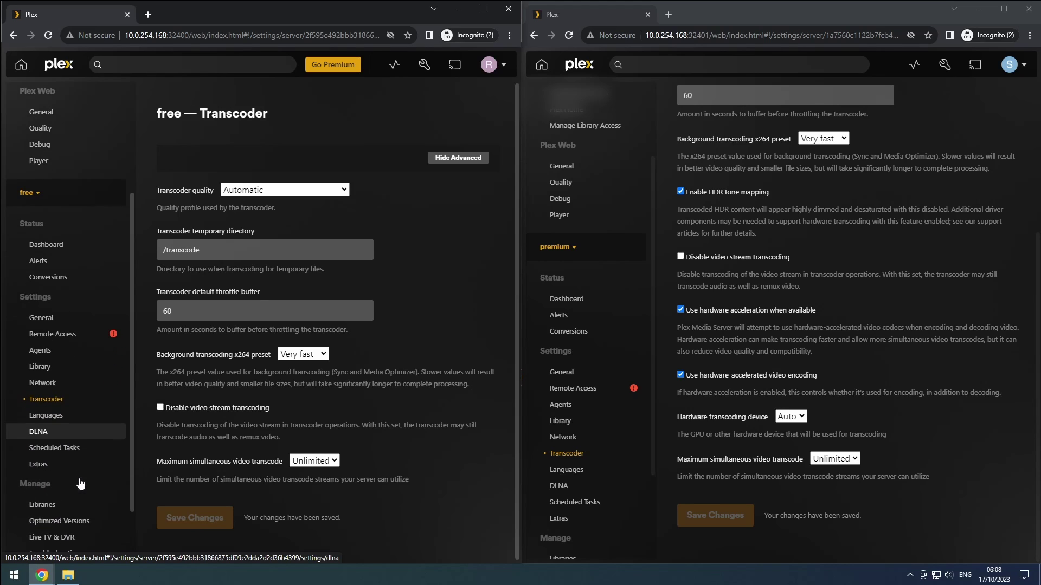
{"action": "left_click", "coordinate": [43, 505]}
{"action": "scroll", "coordinate": [576, 442], "scroll_direction": "down", "scroll_amount": 2}
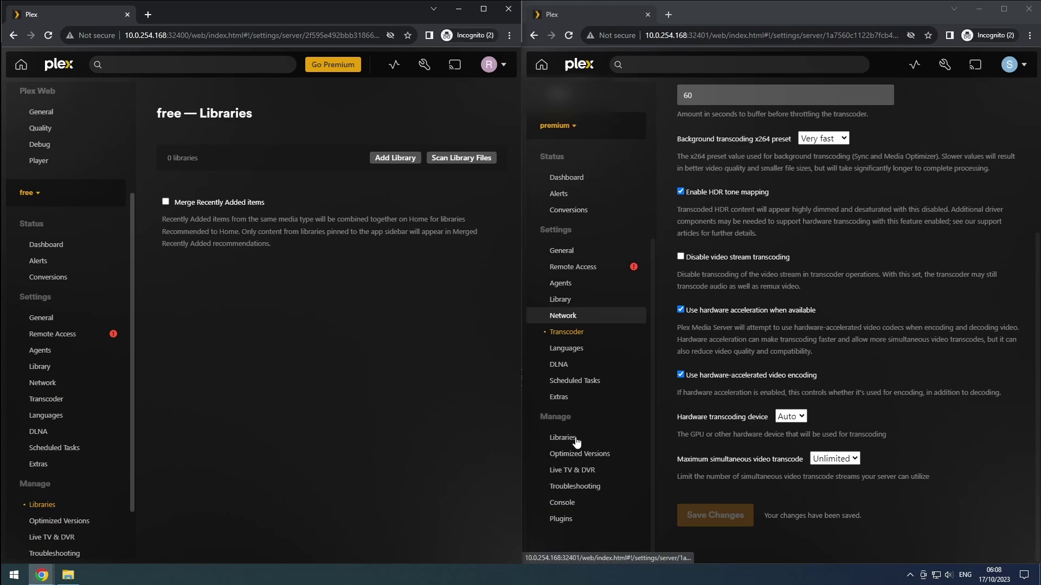
{"action": "left_click", "coordinate": [574, 440]}
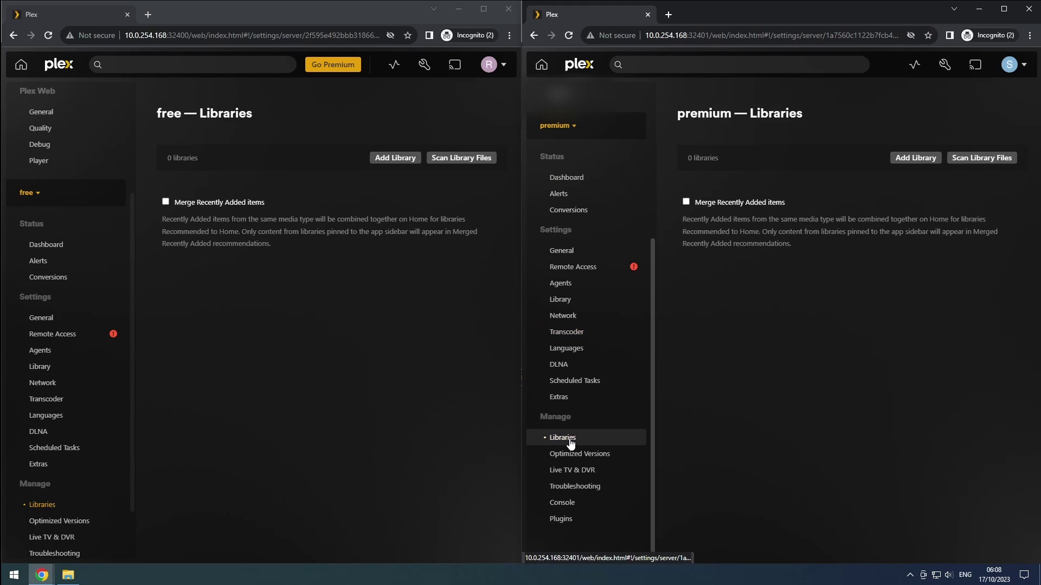